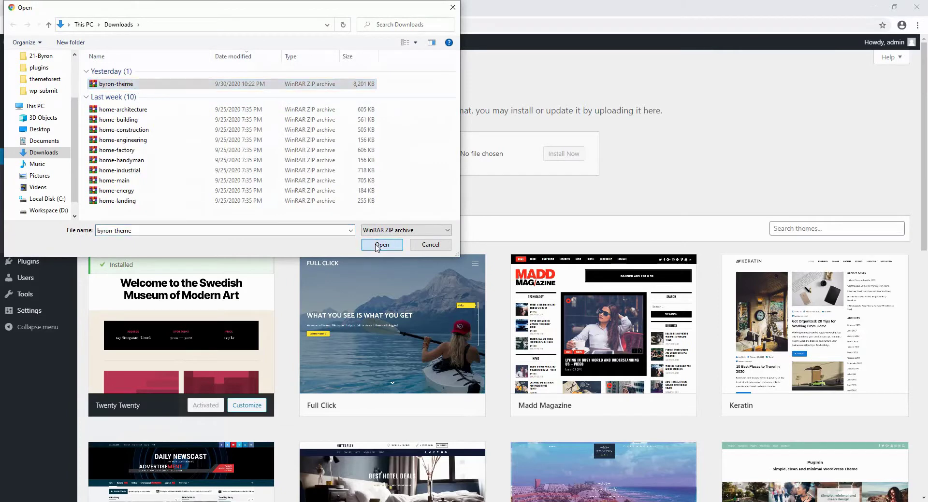
Step: Install the theme from byron-theme.zip, activate it and view the Byron theme's details
left_click(382, 245)
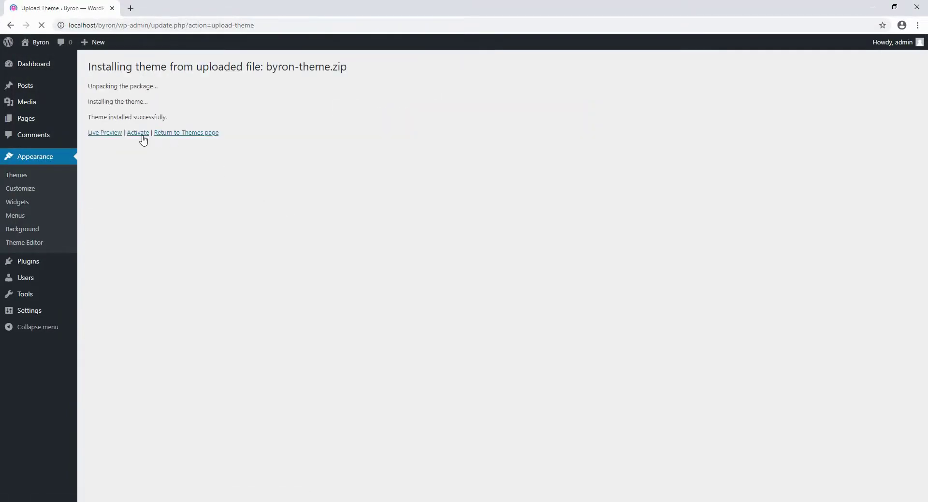
left_click(139, 135)
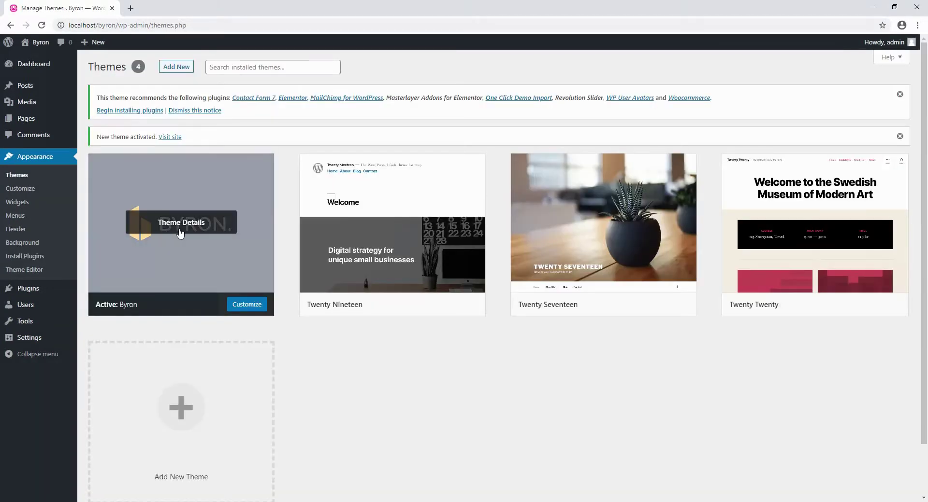
left_click(180, 232)
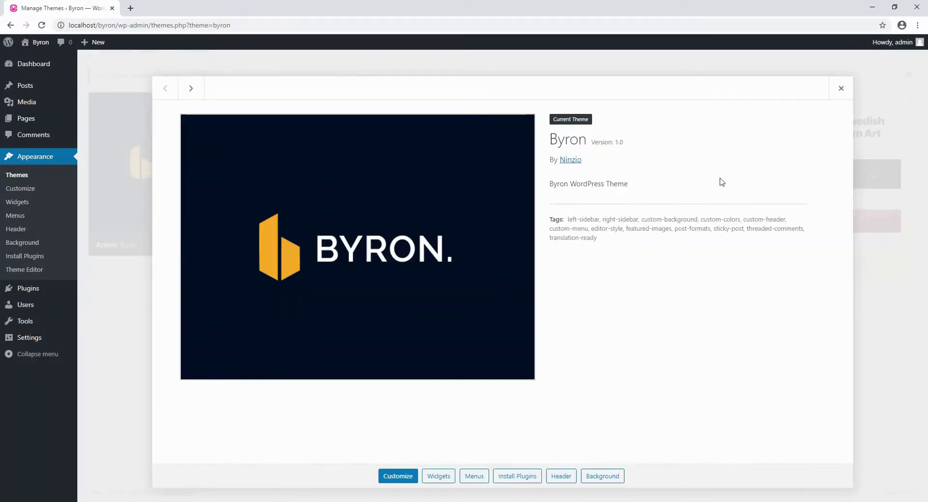
left_click(839, 92)
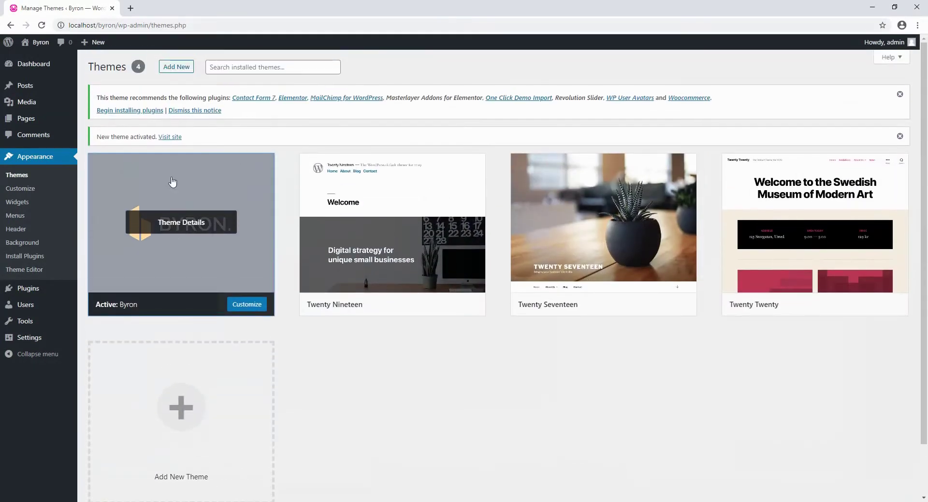
Step: Install and activate all plugins recommended by the Byron theme
left_click(149, 111)
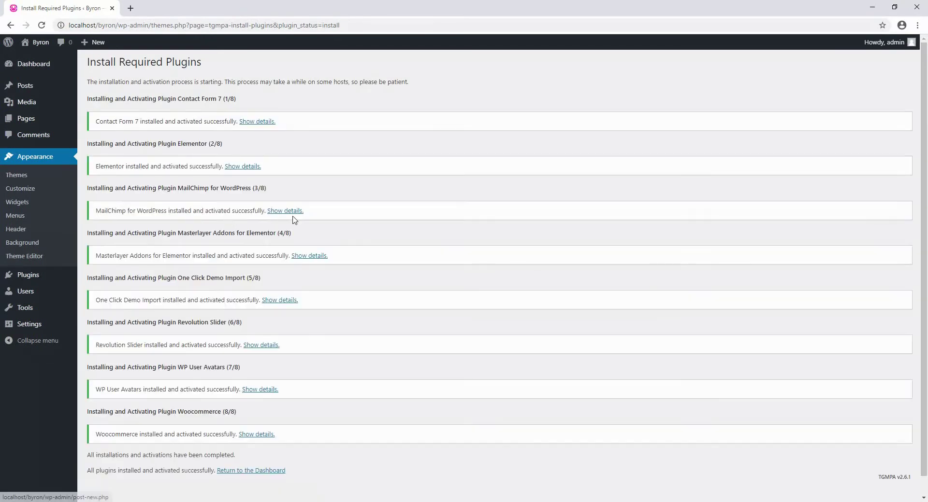
scroll(270, 221, "down", 1)
scroll(293, 220, "up", 1)
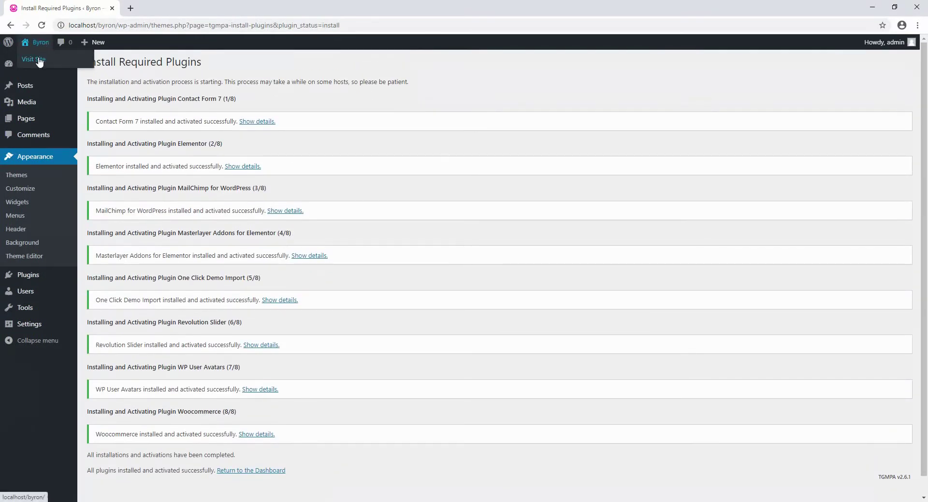
Step: View the site's front end in a separate tab and return to the admin area
left_click(39, 60)
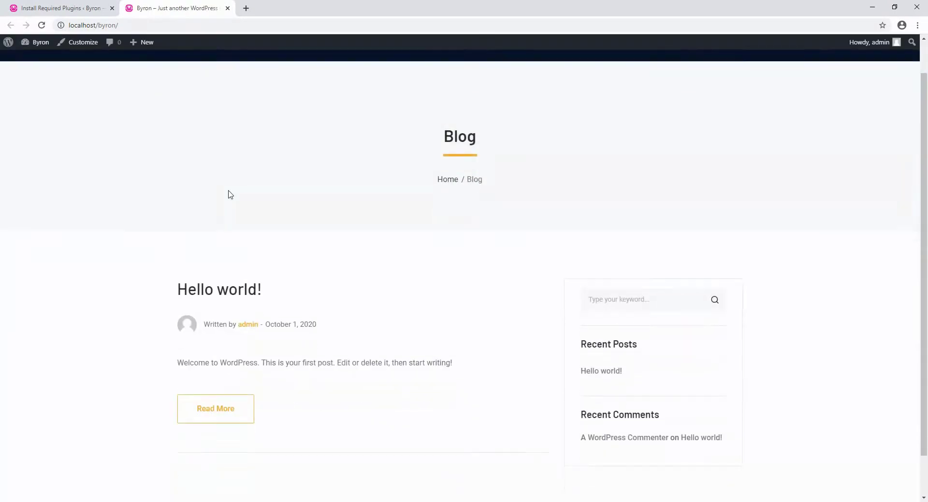
left_click(227, 8)
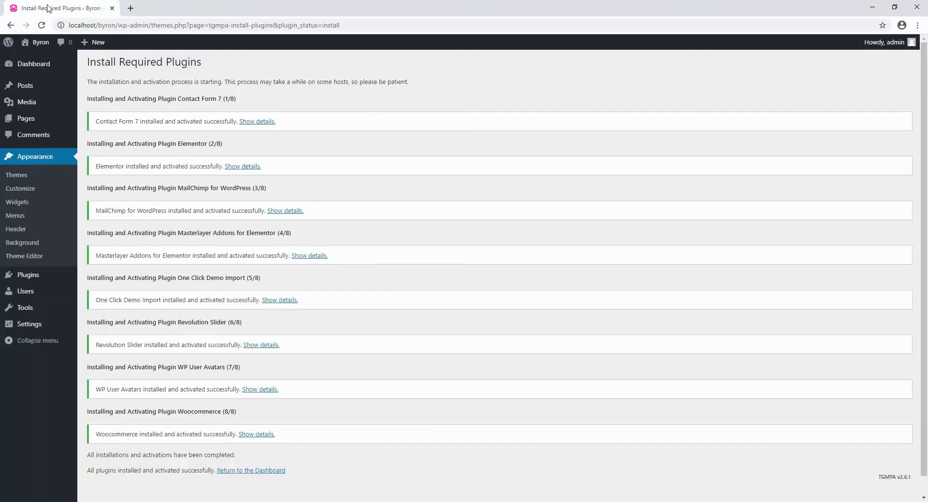
Step: Reload the admin dashboard and import the theme's demo data with One Click Demo Import
left_click(22, 67)
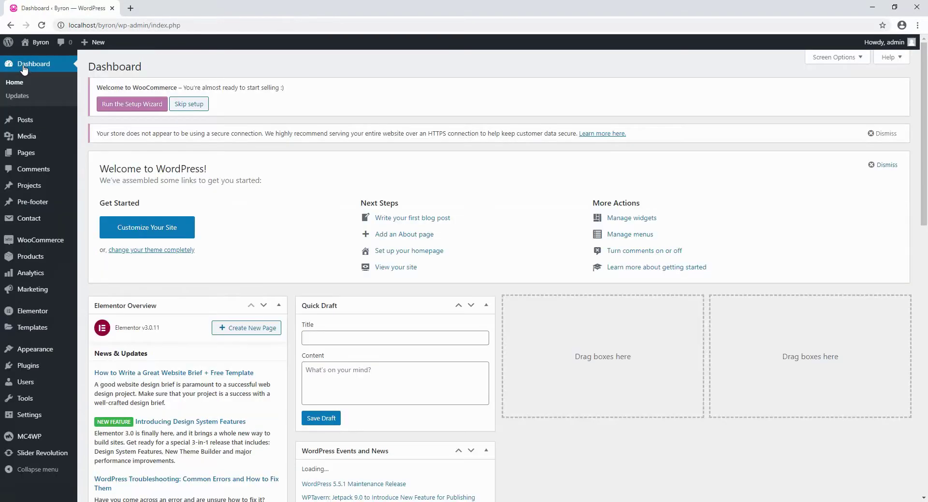
scroll(38, 188, "down", 1)
mouse_move(127, 356)
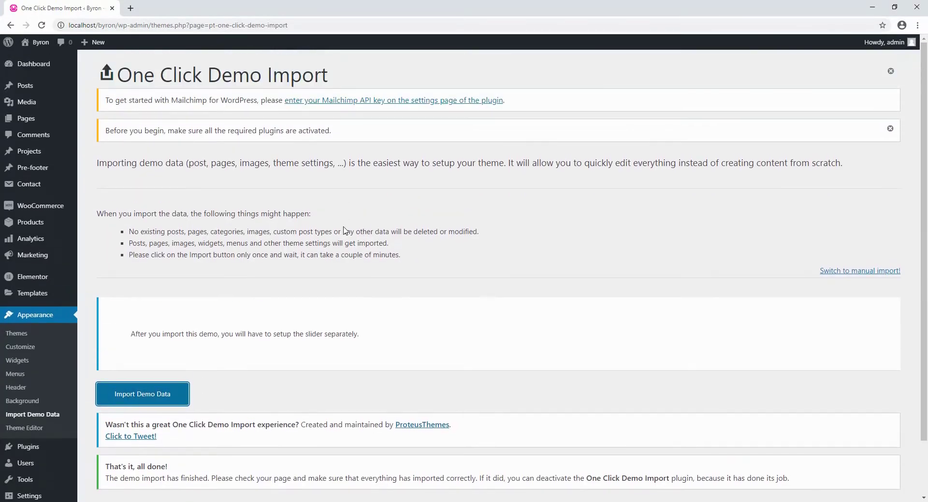
Step: Import the home-architecture archive from Downloads into Slider Revolution as a slider module
scroll(22, 290, "down", 1)
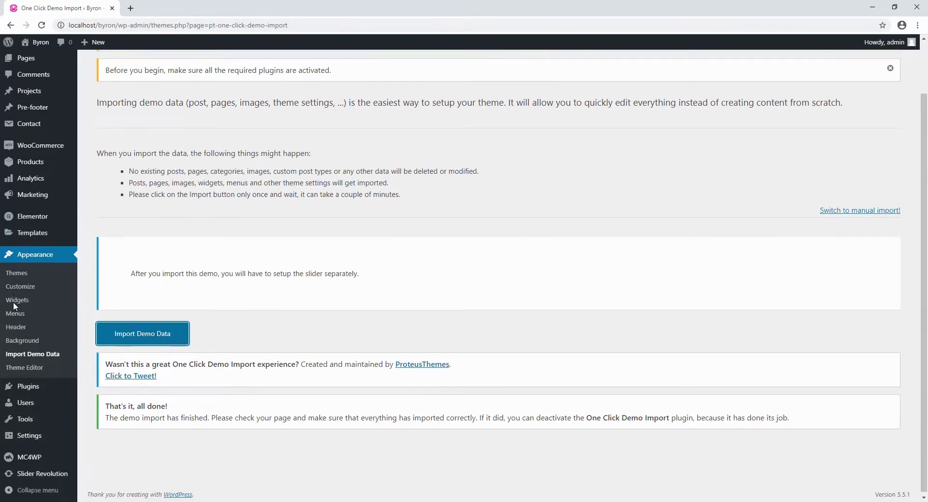
left_click(48, 471)
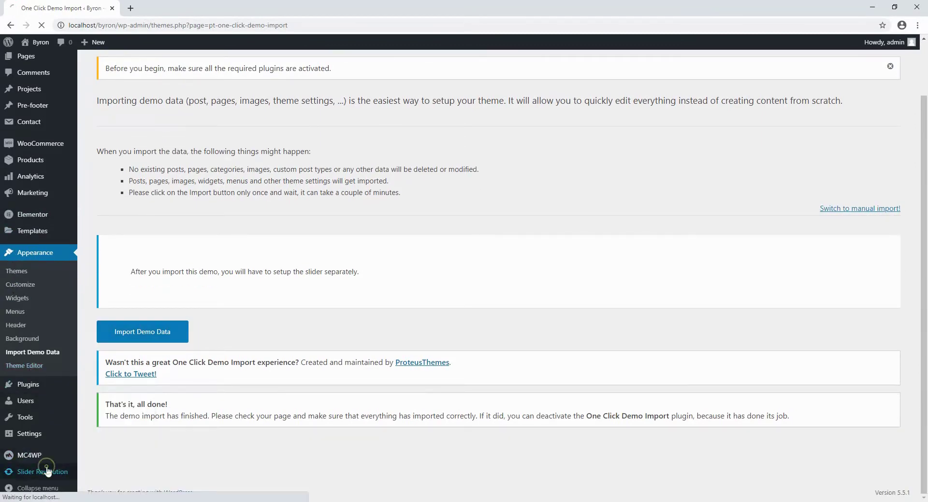
scroll(452, 336, "down", 3)
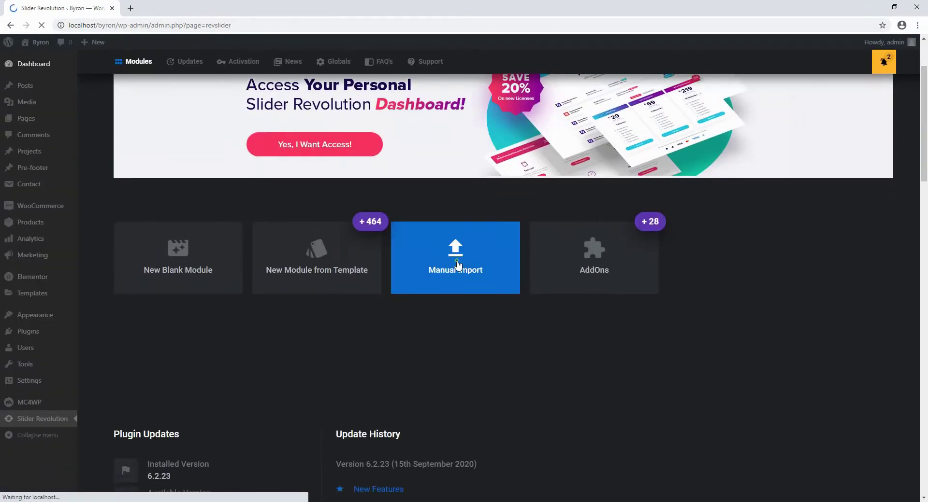
left_click(456, 261)
left_click(449, 288)
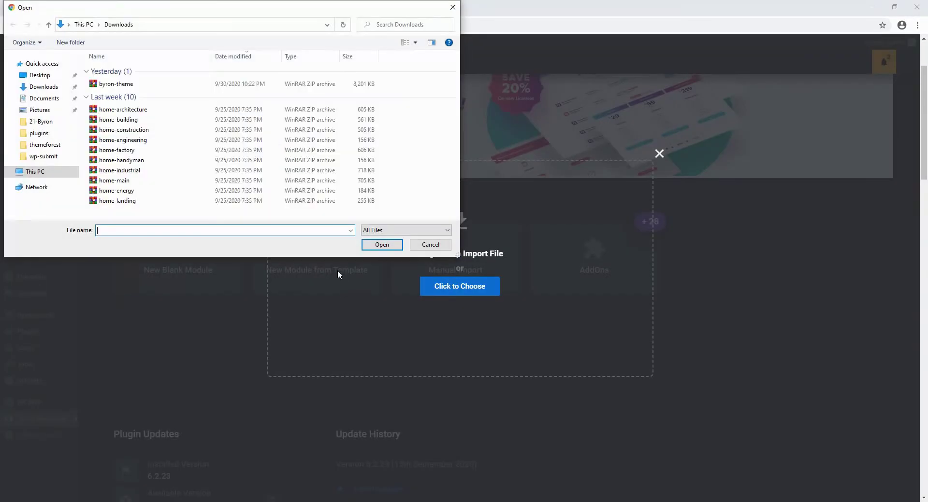
left_click(125, 110)
left_click(376, 240)
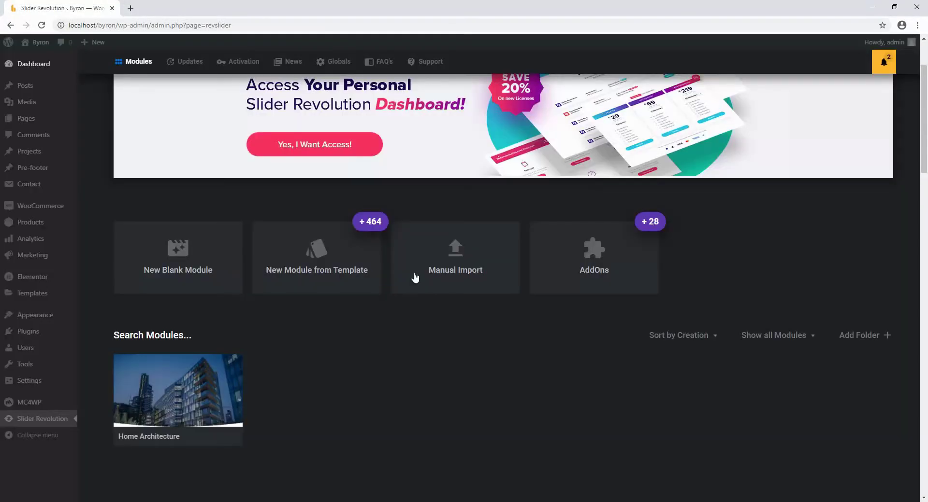
Step: Import the home-building archive into Slider Revolution and review the list of slider modules
left_click(433, 263)
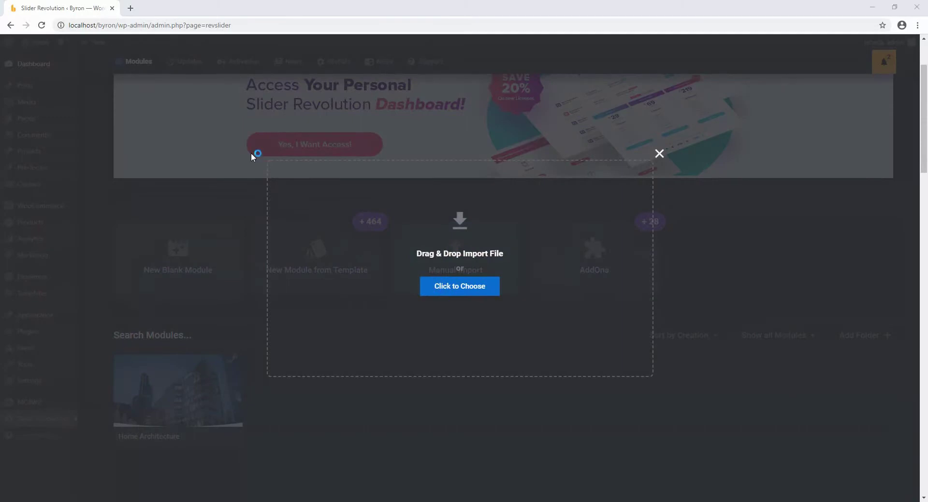
left_click(109, 120)
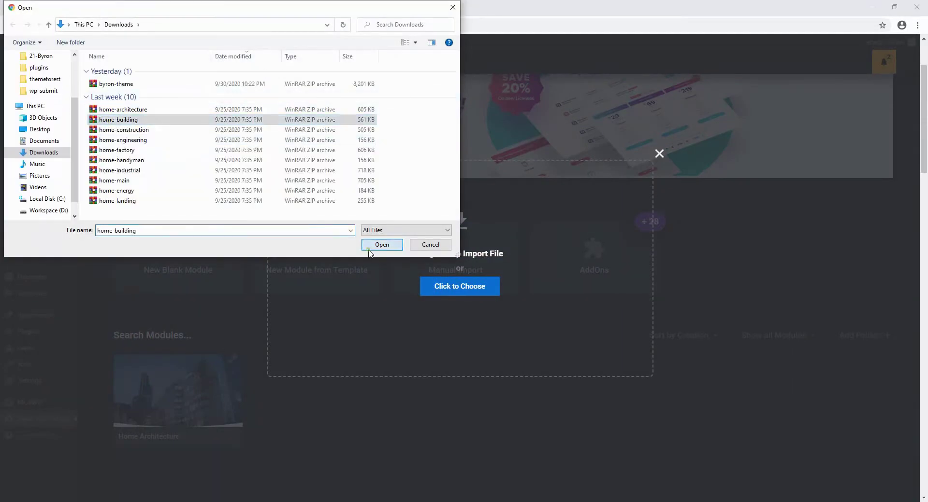
left_click(372, 247)
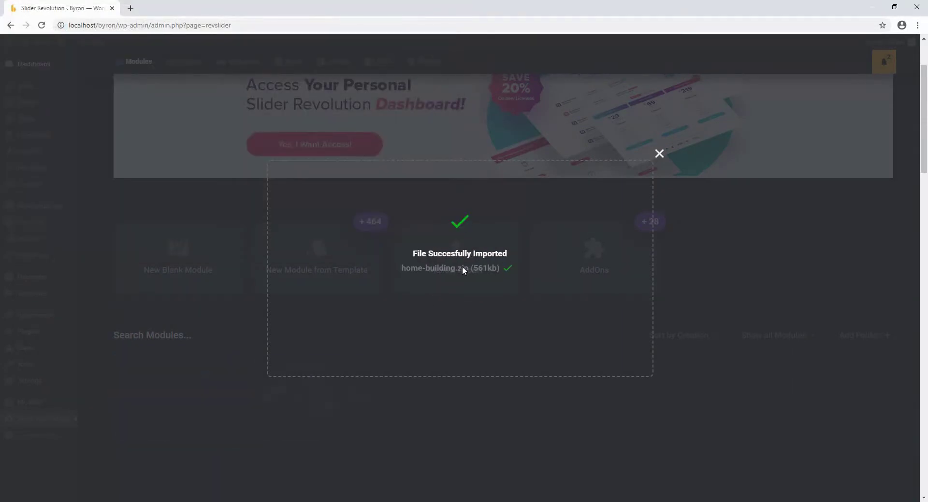
scroll(338, 246, "down", 5)
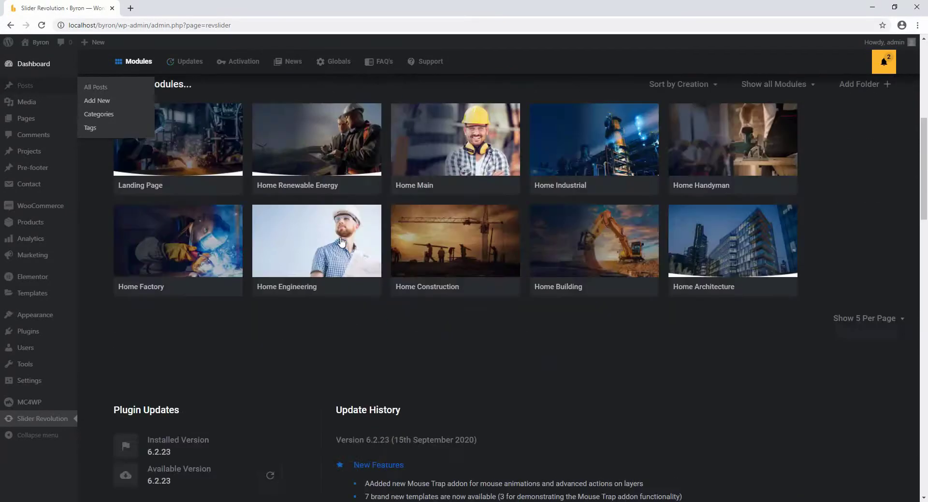
scroll(341, 241, "up", 6)
scroll(213, 248, "down", 3)
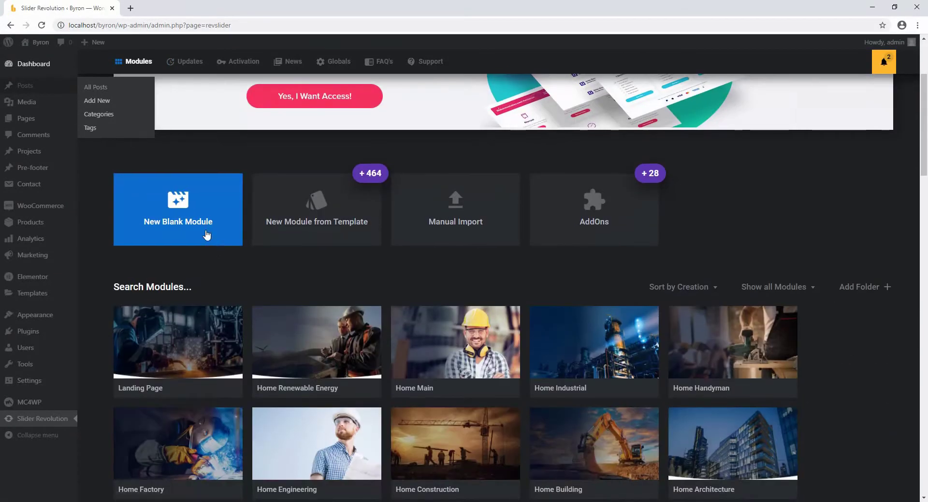
Step: Open the site's front end in a new tab and review the landing page with its homepage demos
middle_click(39, 60)
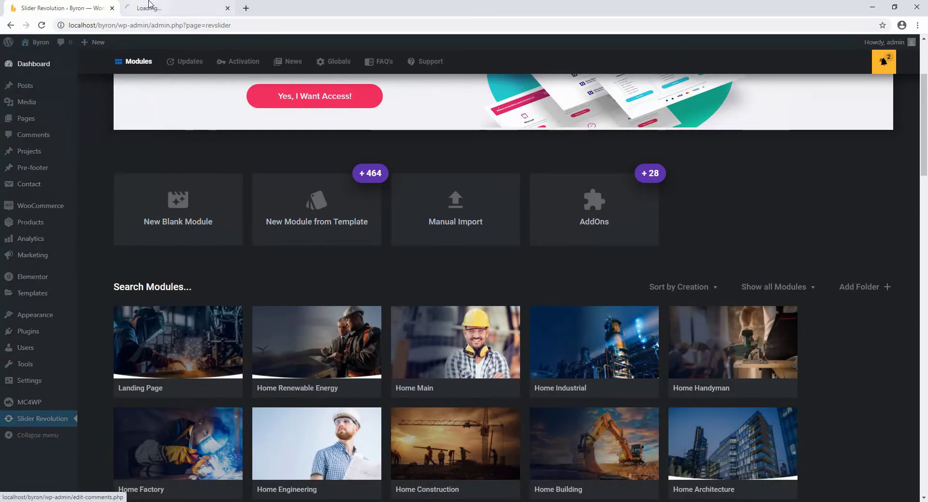
left_click(145, 7)
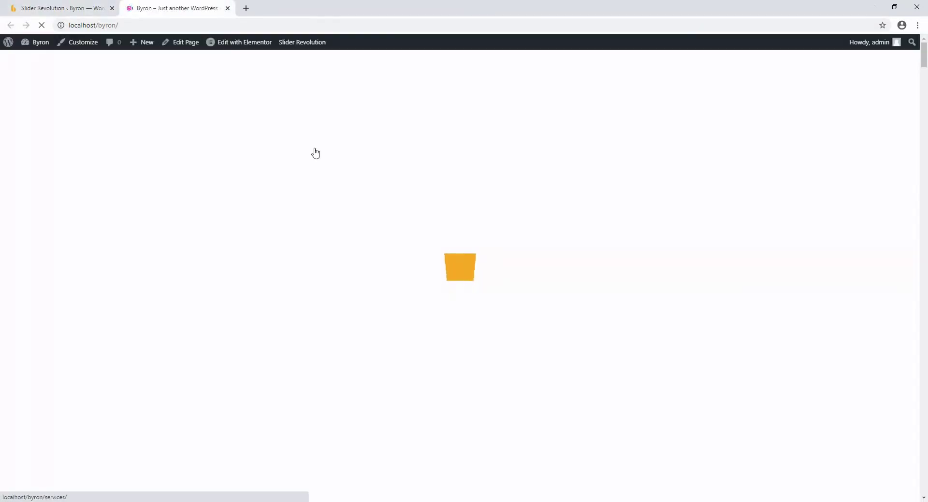
scroll(242, 189, "down", 10)
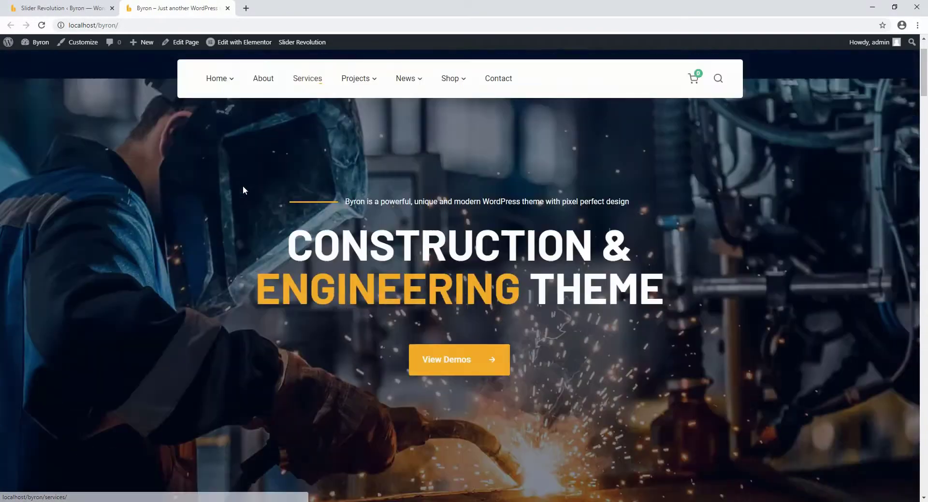
scroll(124, 235, "down", 20)
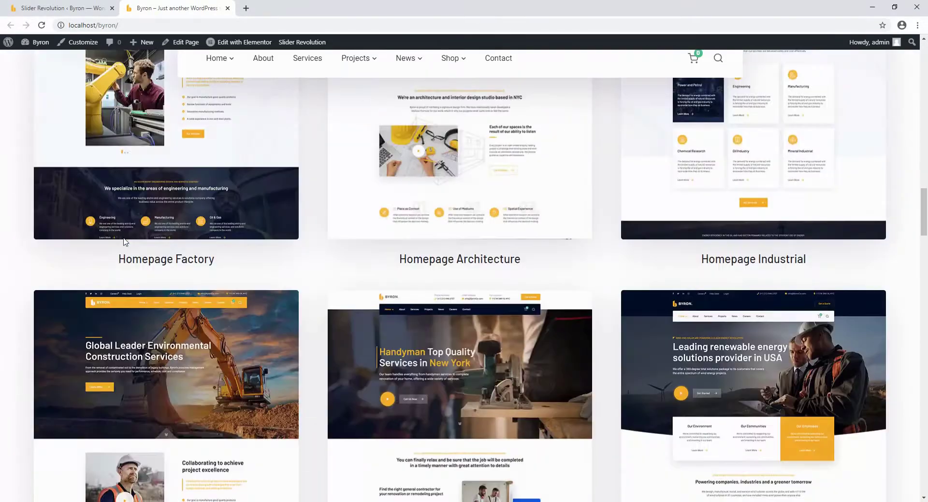
scroll(124, 237, "down", 10)
scroll(123, 237, "up", 20)
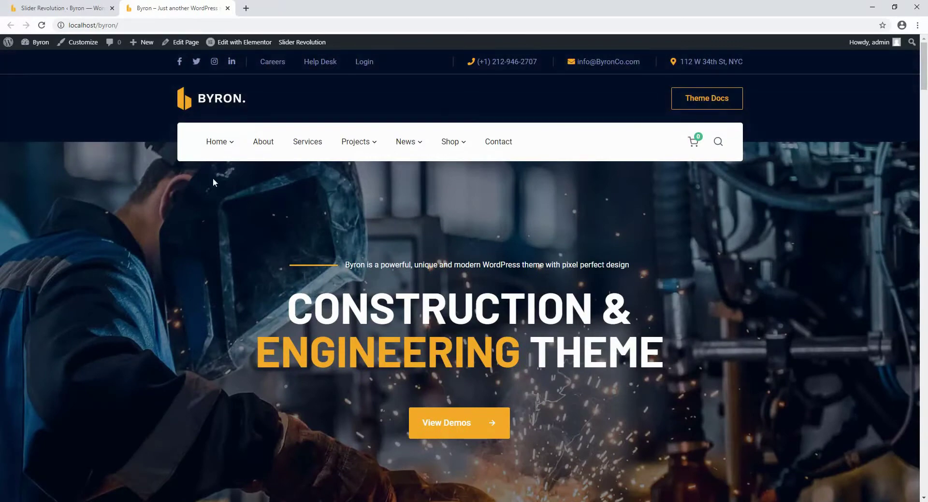
Step: Open the Home Main demo page and review its slider, services, company experience and project sections
mouse_move(227, 145)
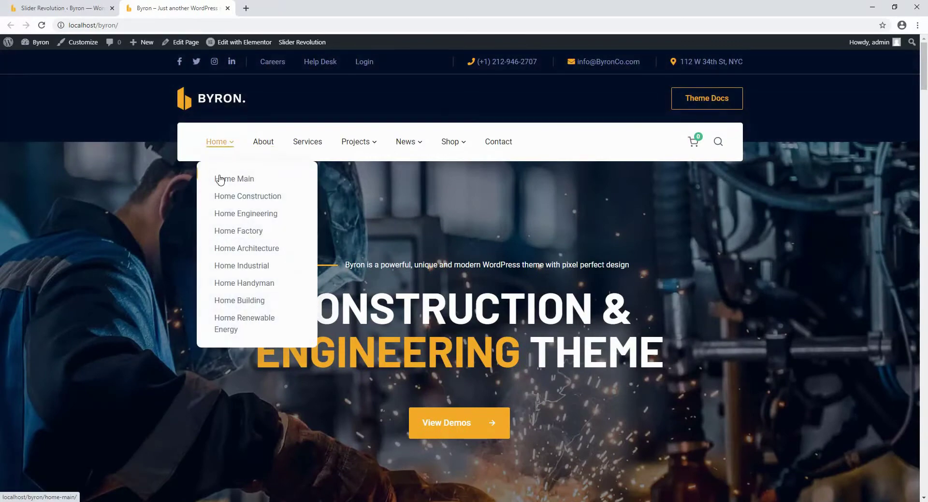
scroll(221, 186, "down", 3)
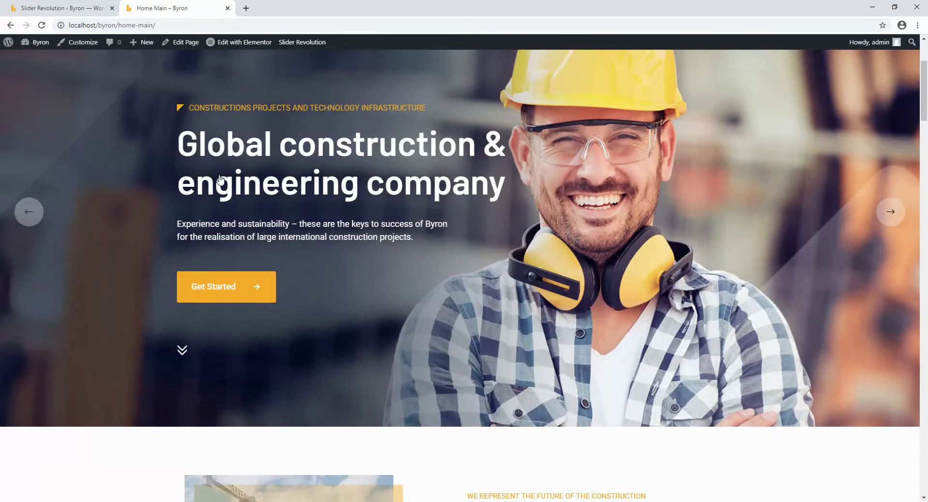
scroll(346, 240, "down", 4)
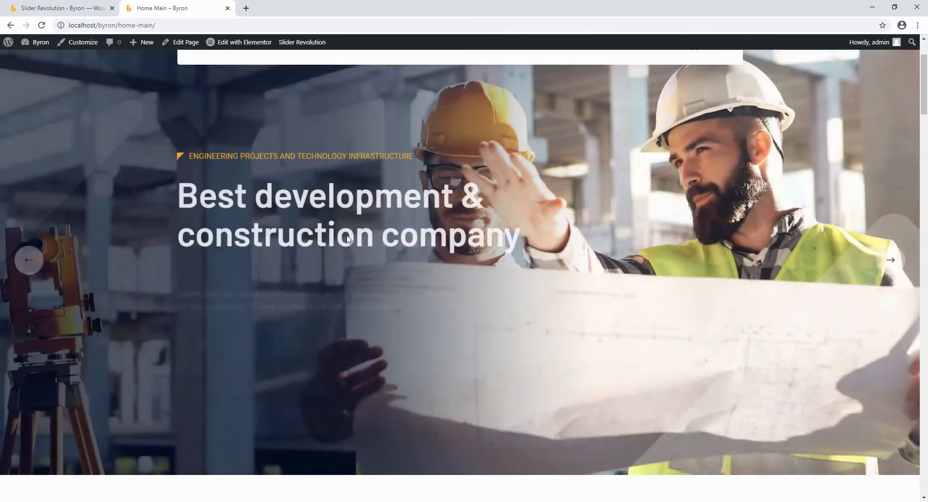
scroll(347, 238, "down", 15)
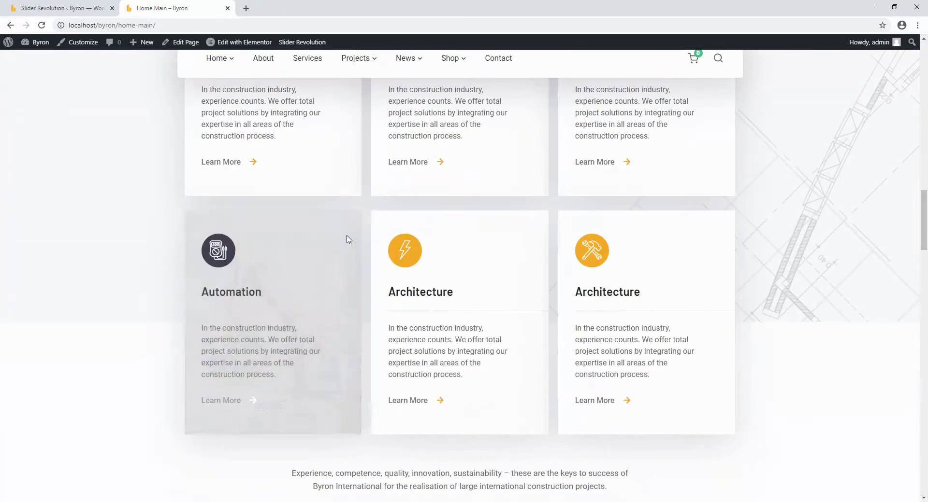
scroll(632, 232, "down", 8)
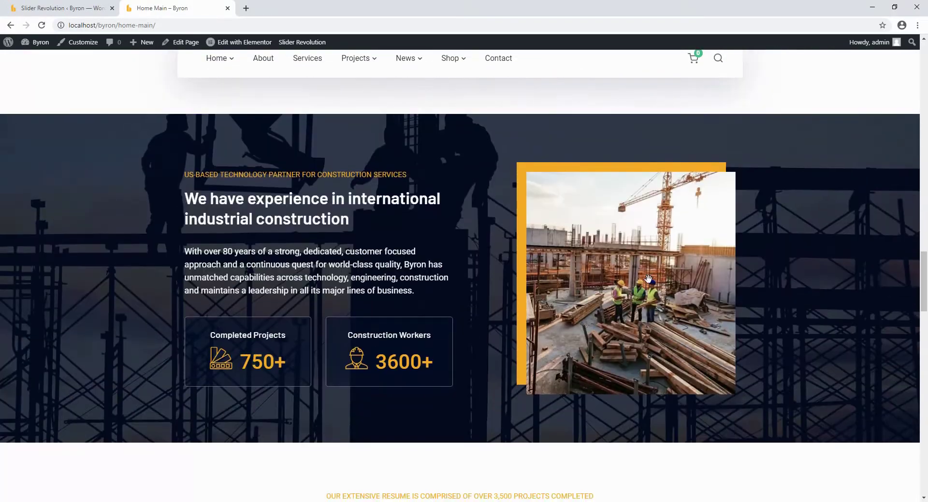
scroll(290, 314, "down", 3)
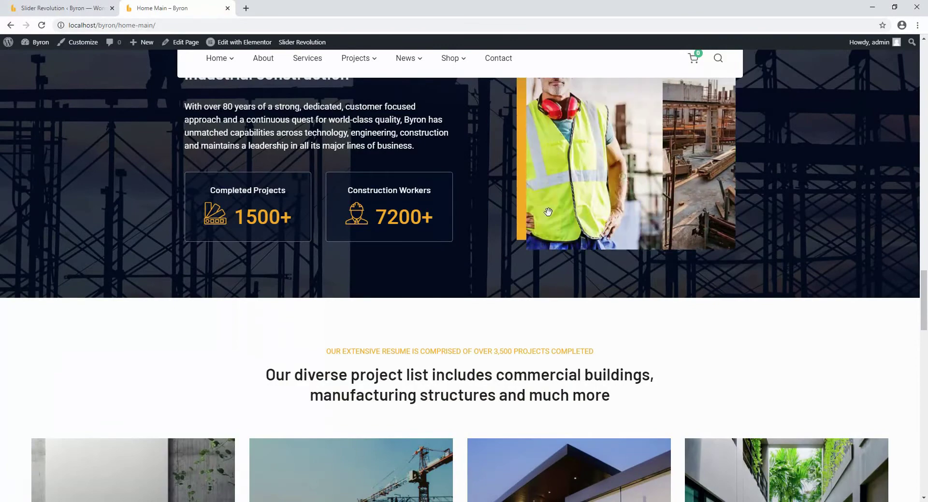
scroll(477, 228, "down", 5)
scroll(723, 236, "up", 20)
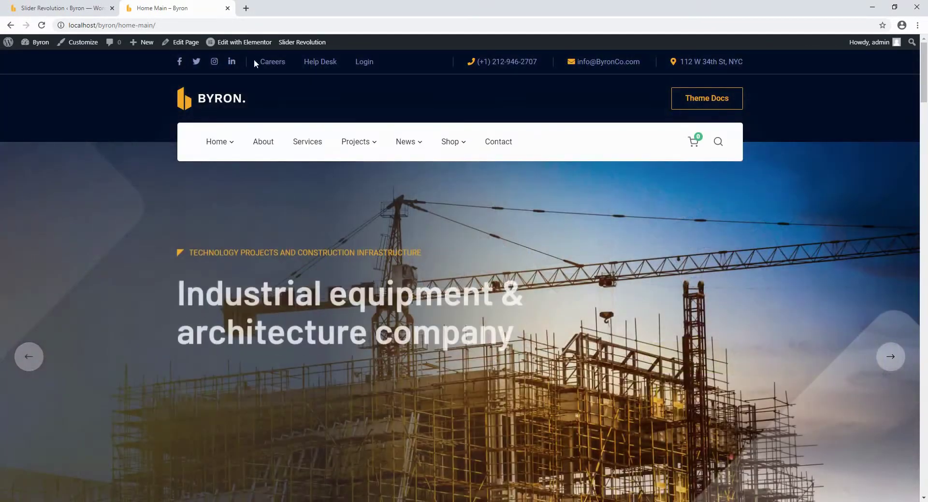
Step: Open the Home Main page in Elementor and examine the content and style settings of the Engineering icon box
mouse_move(238, 47)
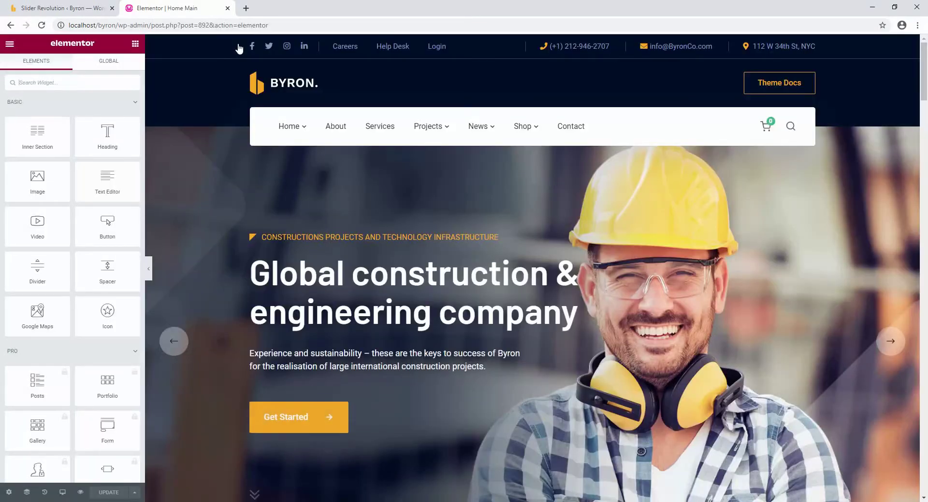
scroll(421, 188, "down", 15)
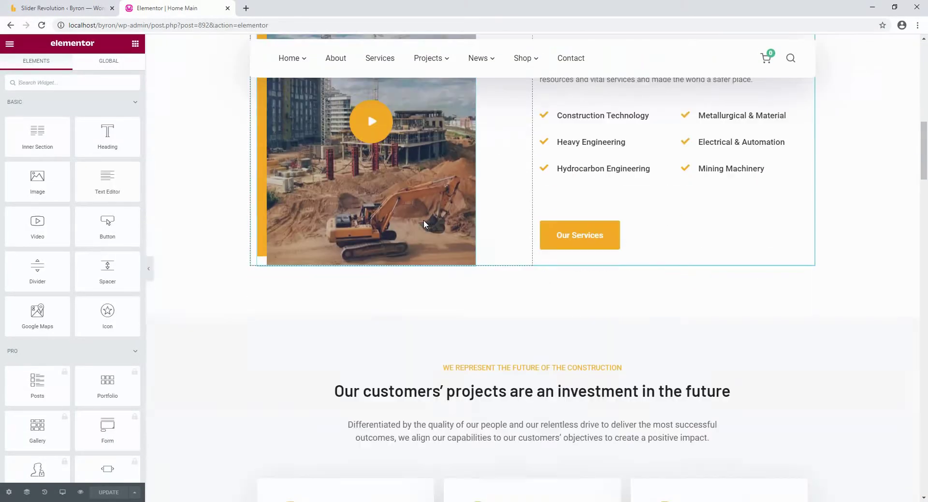
scroll(425, 224, "up", 2)
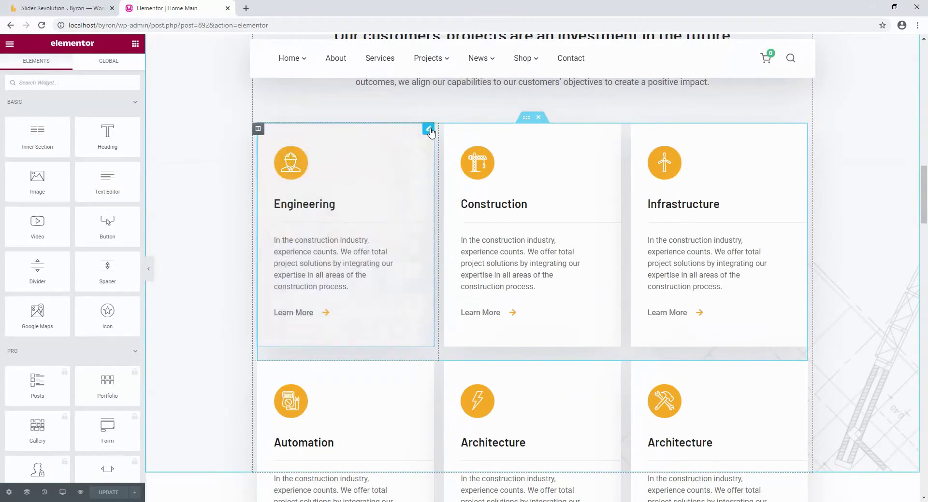
left_click(429, 129)
scroll(68, 246, "down", 1)
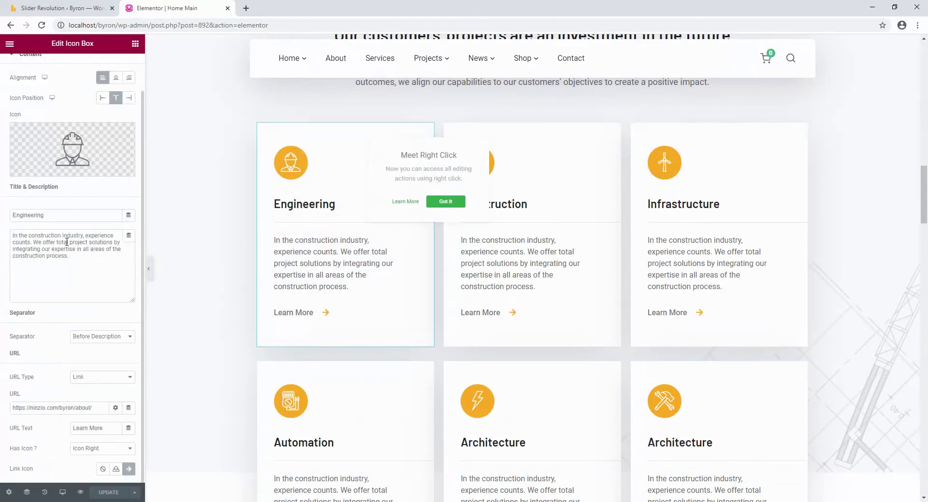
scroll(68, 246, "up", 1)
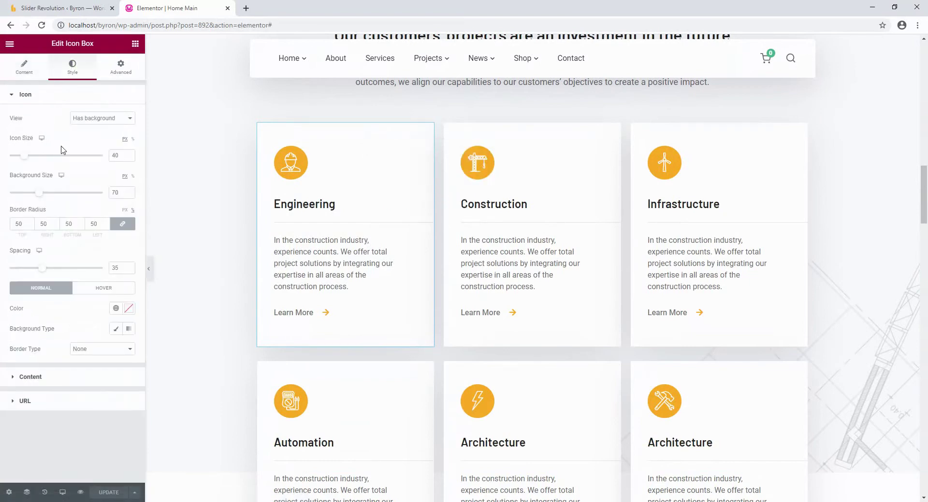
left_click(56, 382)
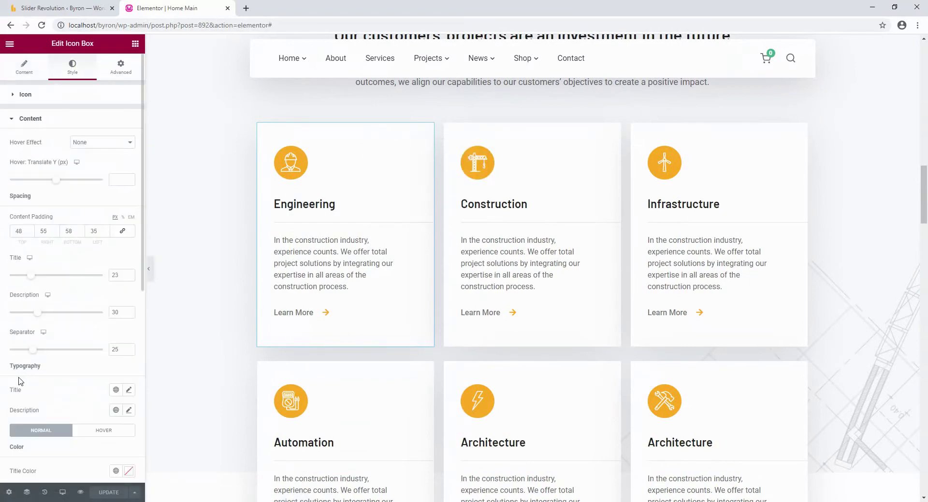
scroll(48, 331, "down", 5)
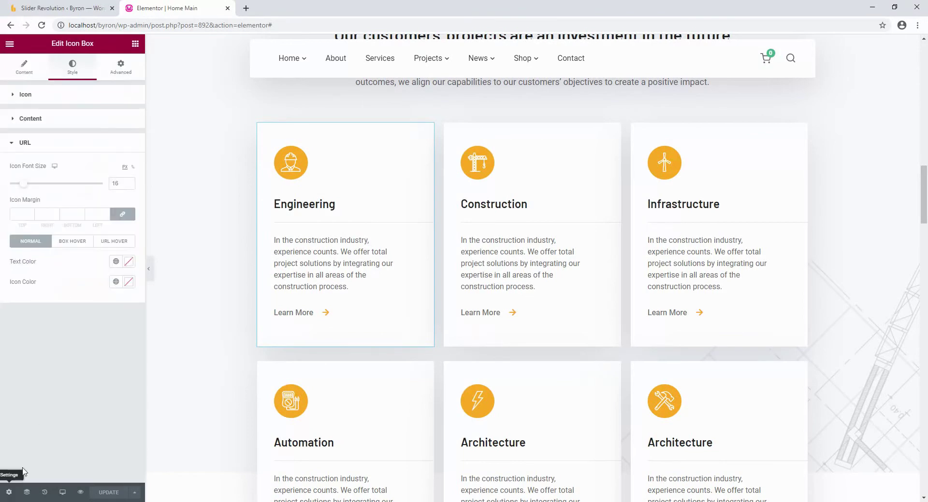
Step: Open the "What We Do — Watch Demo" video icon for editing and review its content and style settings
scroll(667, 232, "down", 10)
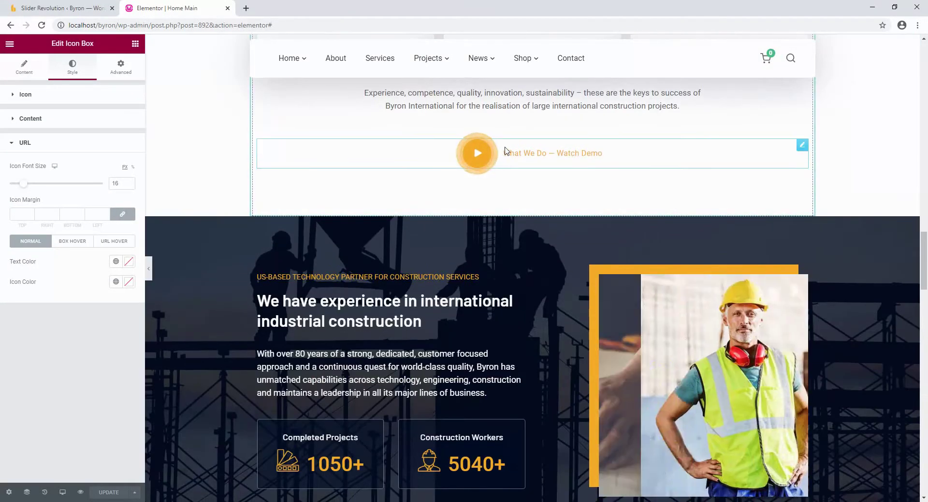
left_click(801, 145)
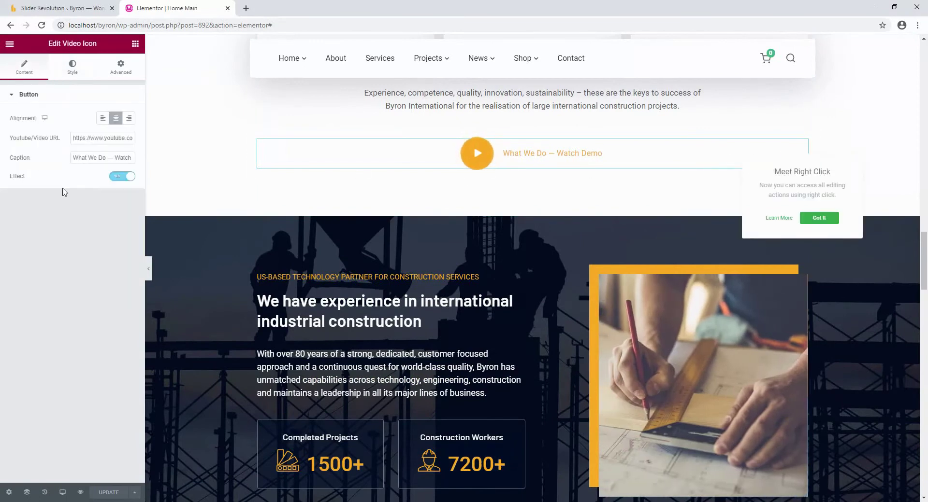
left_click(70, 70)
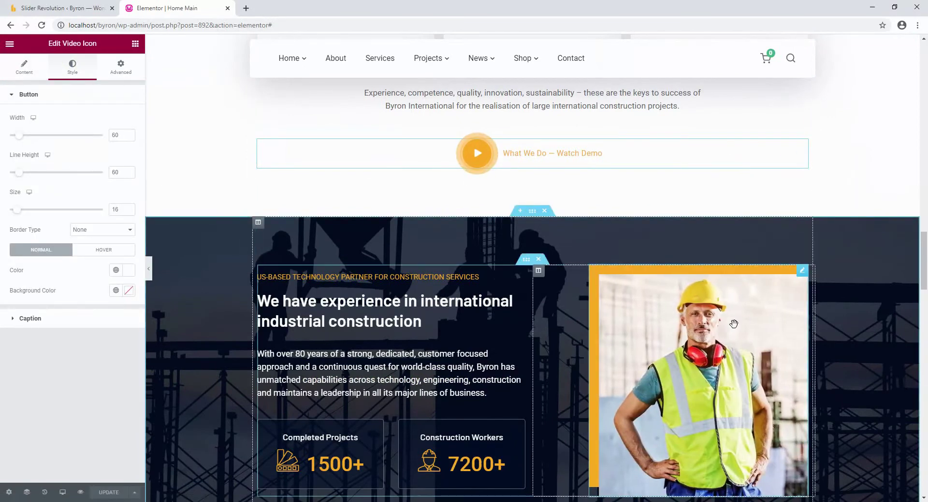
Step: Open the Construction Workers counter for editing and review its content and general style settings
left_click(461, 452)
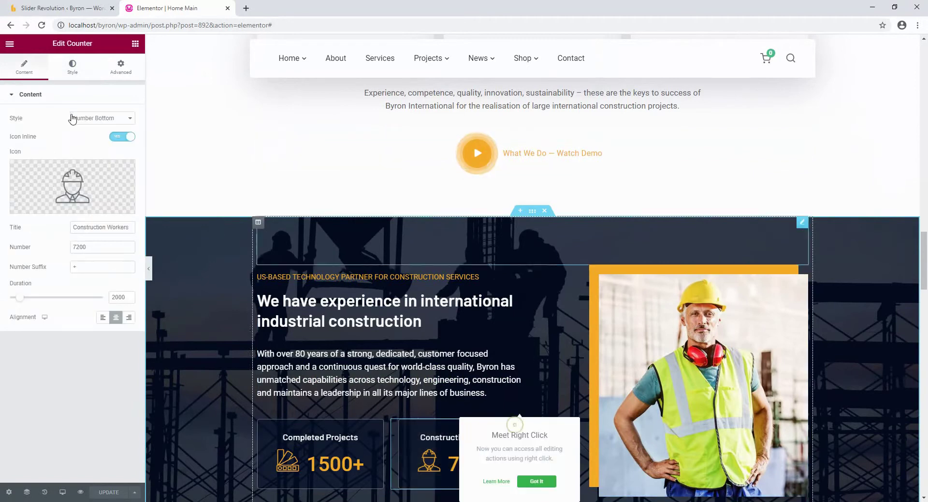
left_click(73, 68)
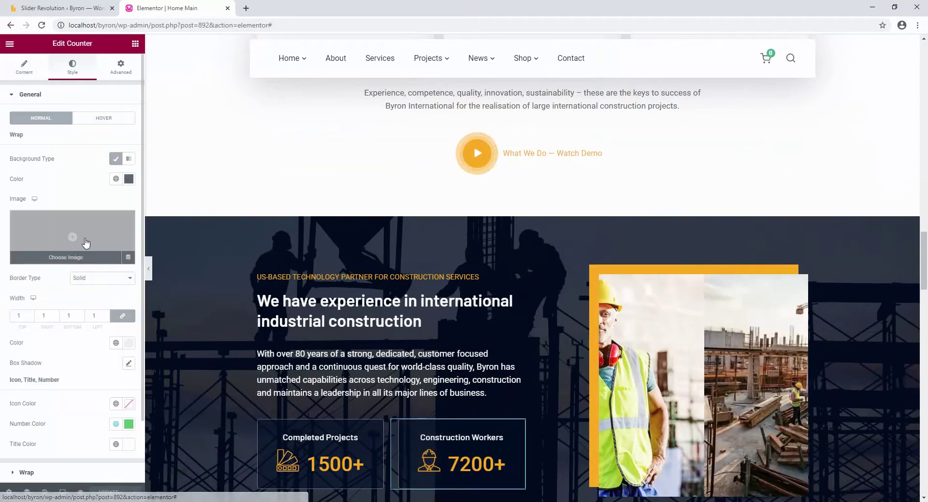
scroll(95, 238, "down", 3)
scroll(95, 238, "up", 3)
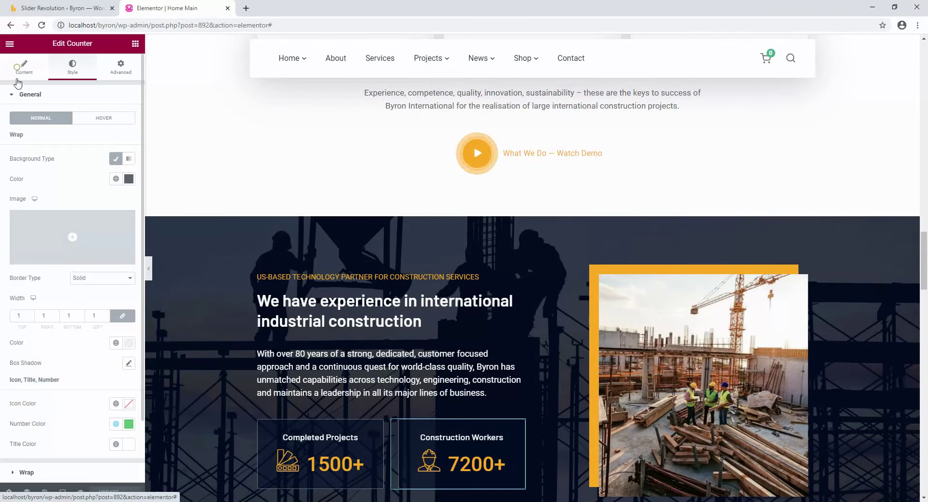
Step: Browse the icon library for the Construction Workers counter, including the Font Awesome Regular, Solid and Brands sets, and close it without inserting an icon
left_click(22, 65)
left_click(74, 187)
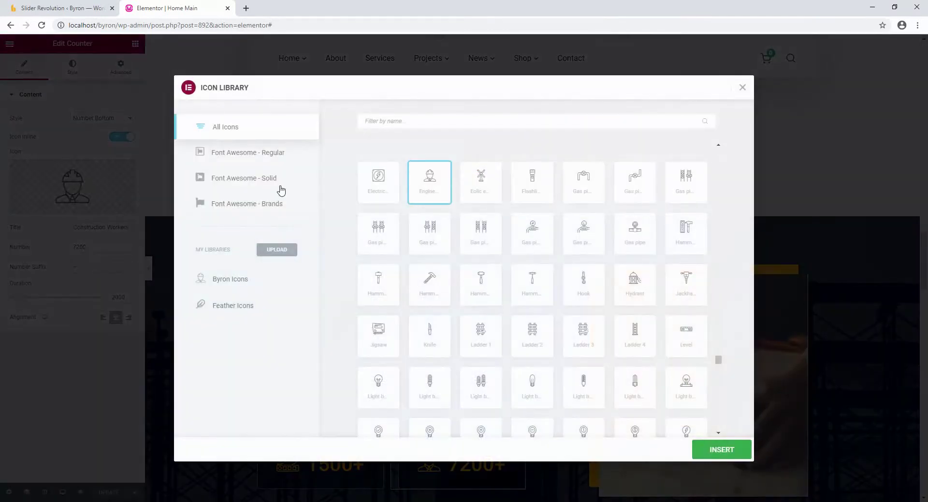
scroll(536, 229, "down", 10)
scroll(540, 237, "down", 5)
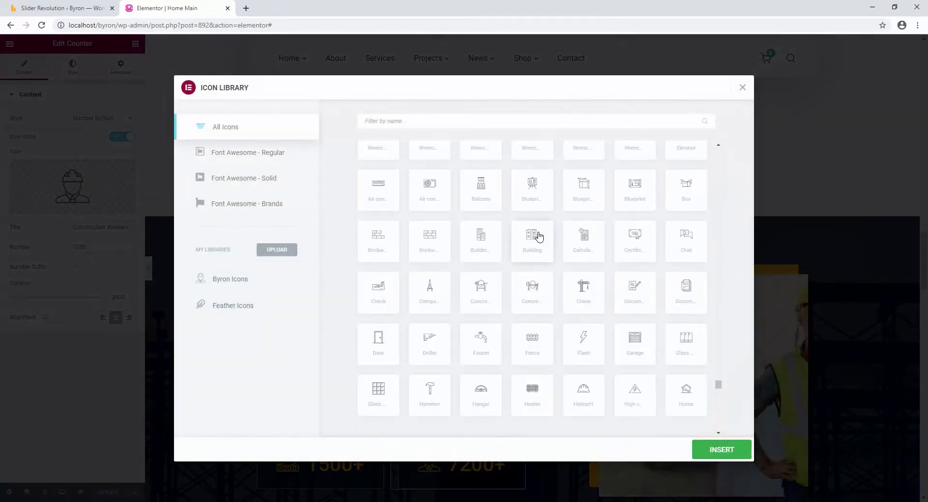
scroll(544, 258, "down", 5)
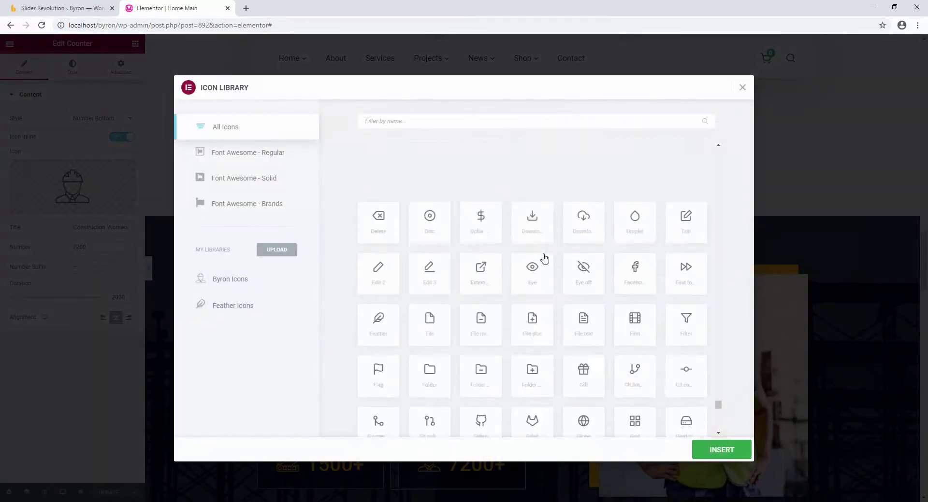
left_click(264, 153)
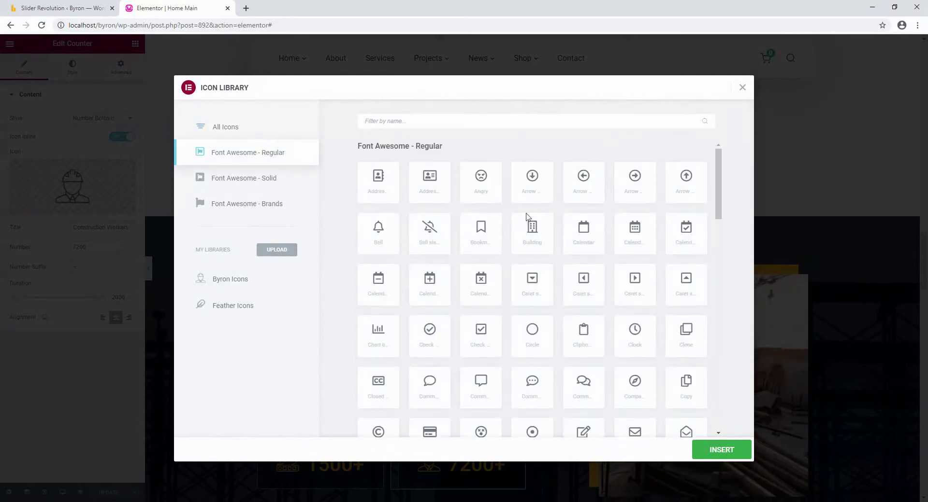
scroll(534, 220, "down", 10)
left_click(232, 178)
scroll(501, 261, "down", 3)
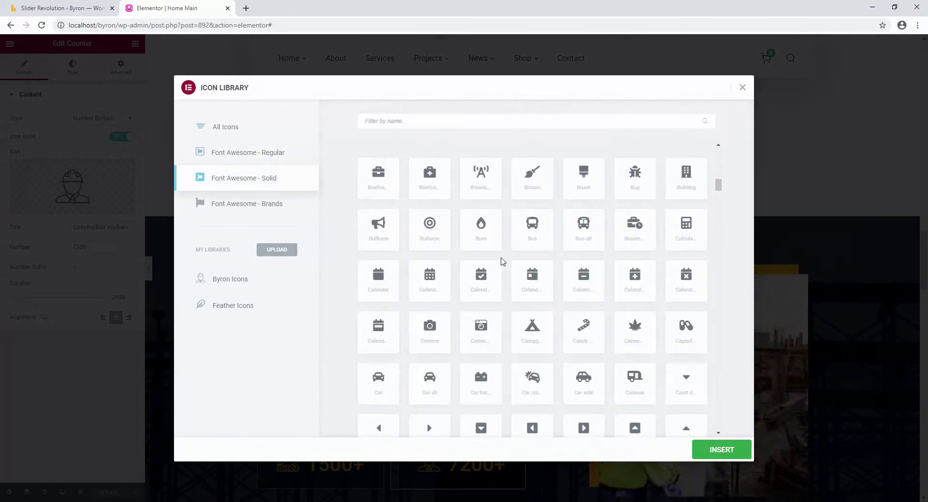
left_click(251, 204)
scroll(565, 259, "down", 5)
scroll(565, 260, "down", 10)
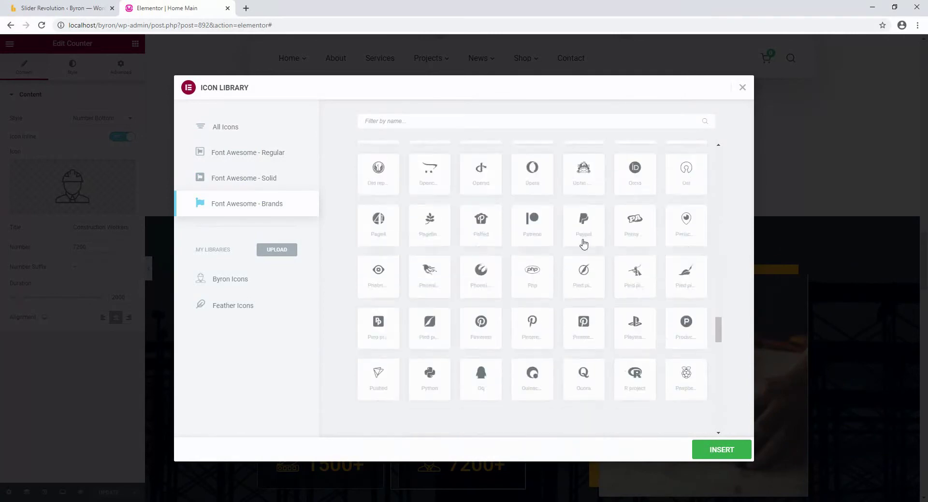
left_click(742, 87)
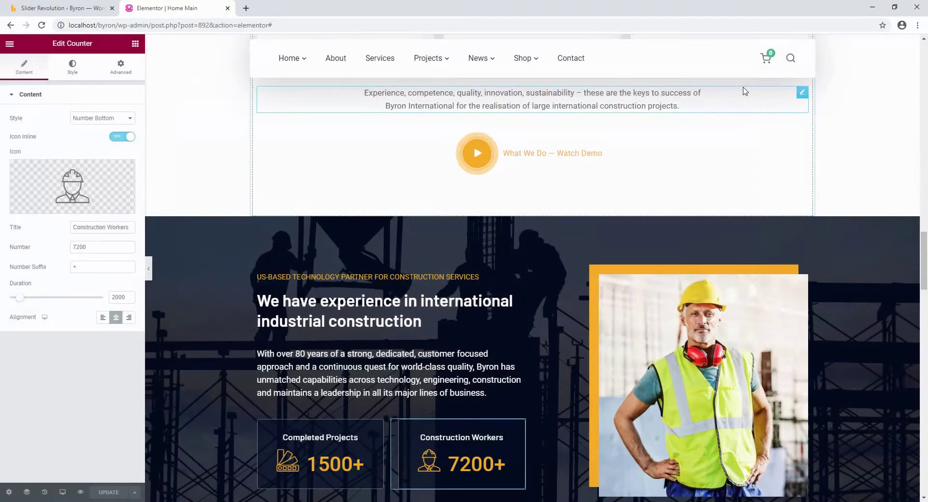
Step: Review the Home Main page's general settings and its header, logo and content options, and close the Elementor tab
left_click(9, 493)
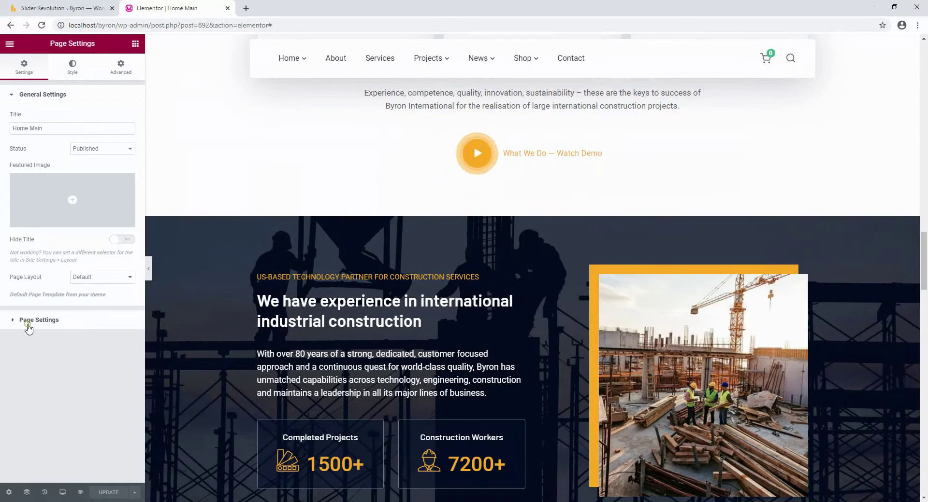
left_click(29, 326)
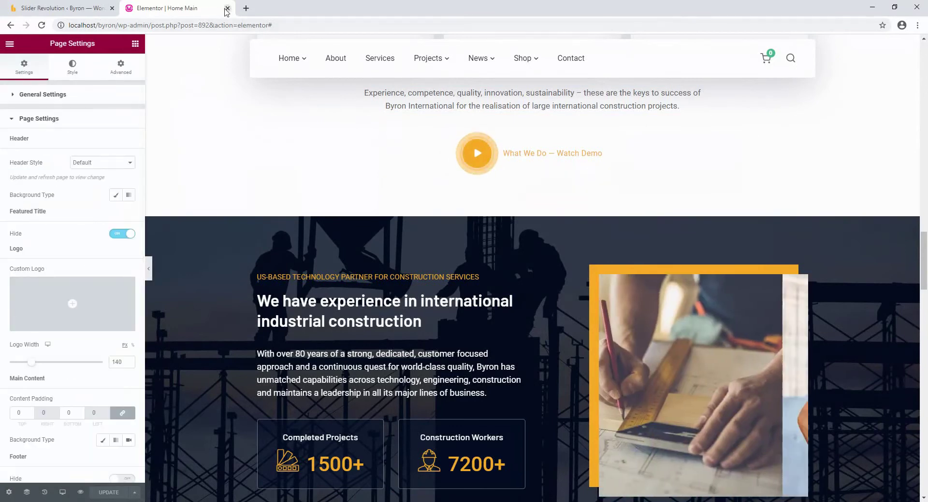
left_click(227, 8)
Step: Open the list of all WordPress pages and look through the imported demo pages
scroll(31, 321, "up", 3)
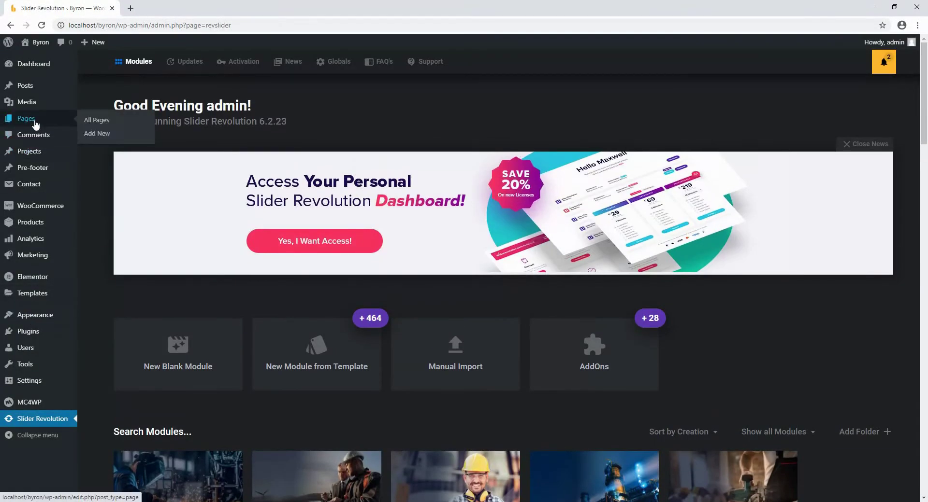
left_click(100, 121)
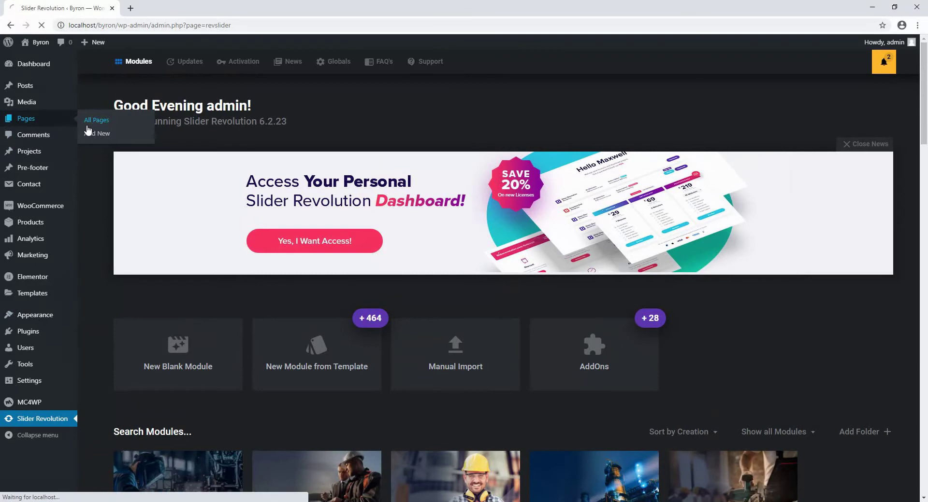
scroll(362, 224, "down", 7)
scroll(362, 224, "up", 6)
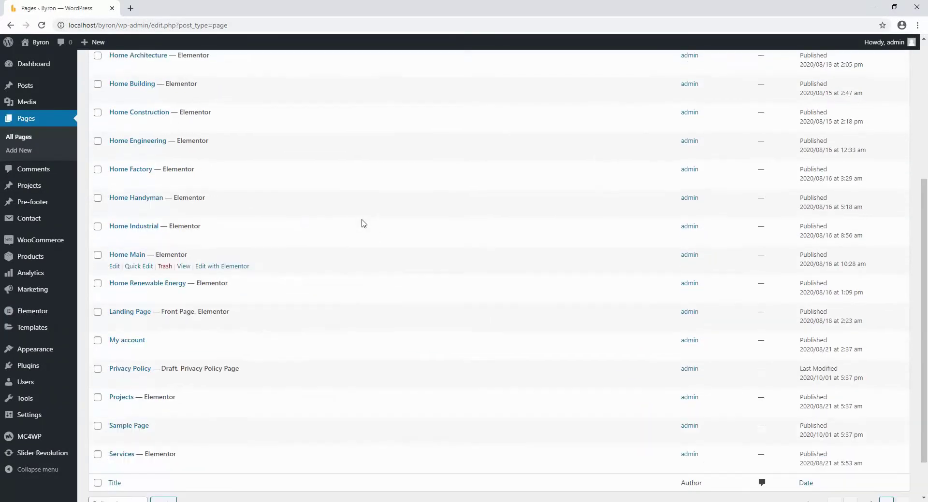
Step: Review the list of pre-footer items and the list of all projects
mouse_move(32, 206)
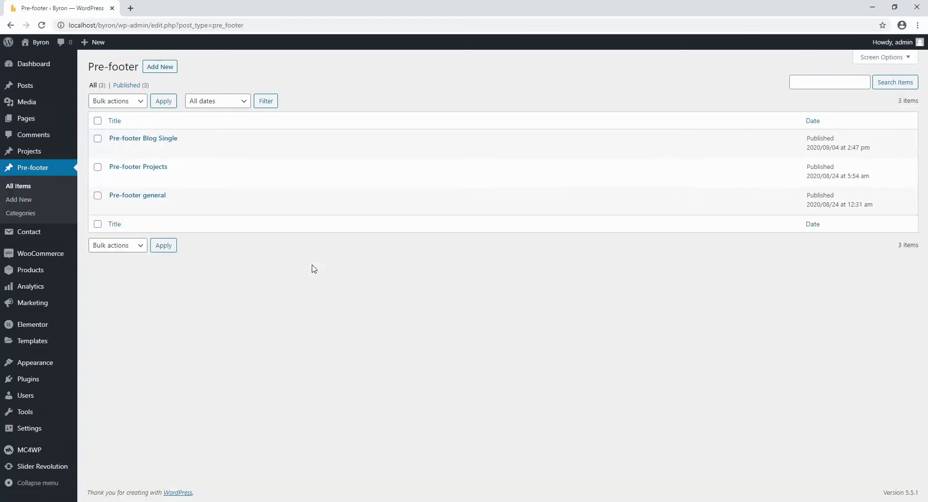
mouse_move(21, 156)
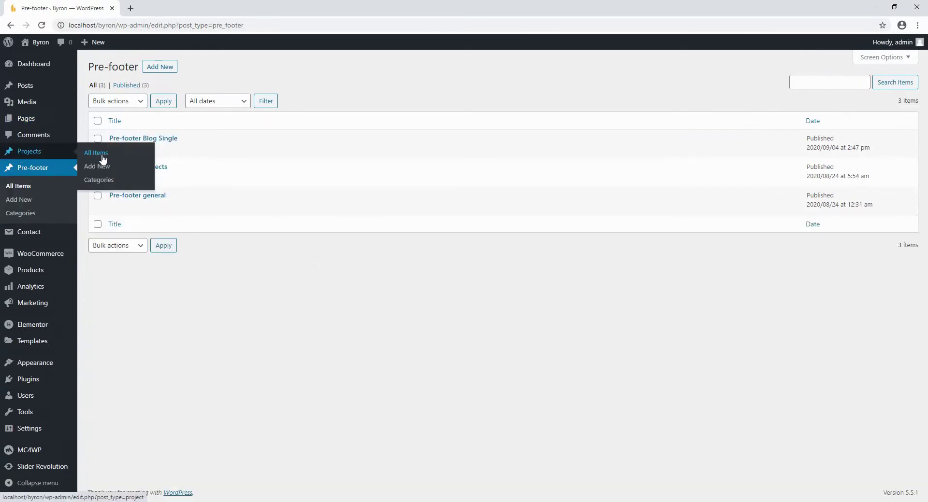
left_click(102, 154)
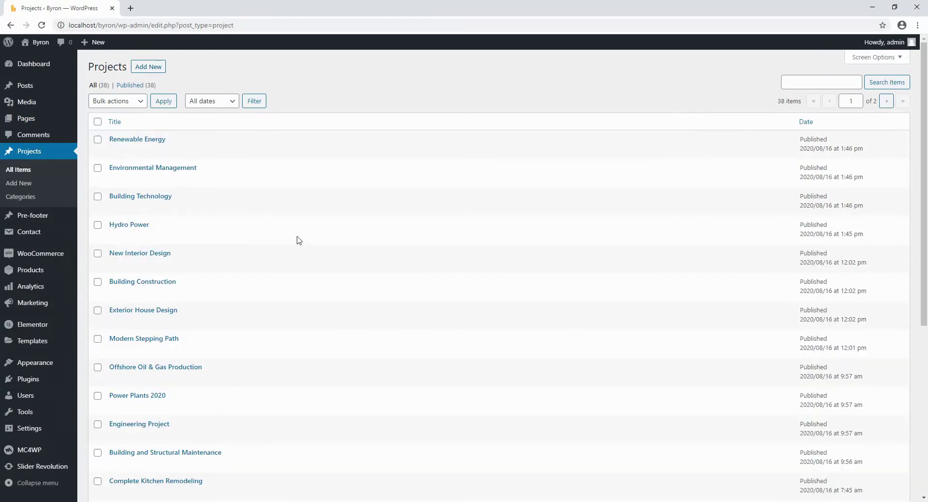
scroll(298, 240, "down", 5)
scroll(300, 240, "up", 5)
Step: Open the list of all products and look through the imported shop items
mouse_move(33, 272)
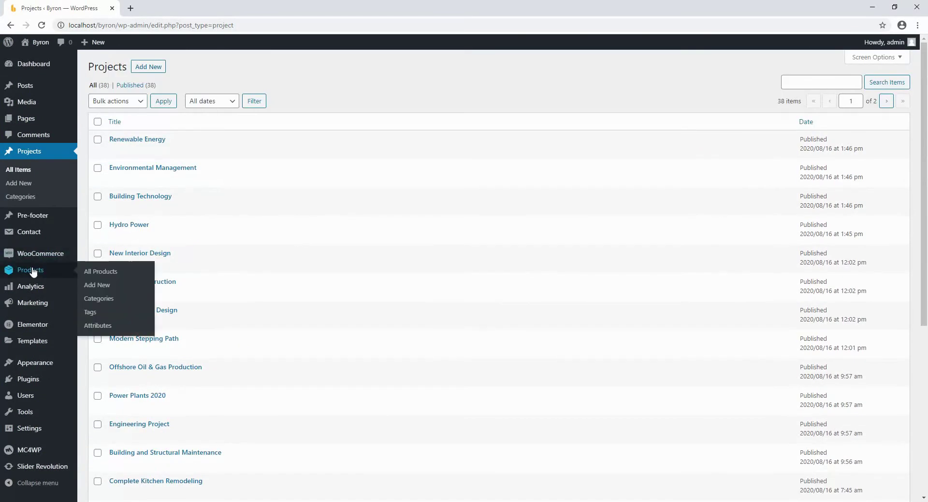
left_click(108, 273)
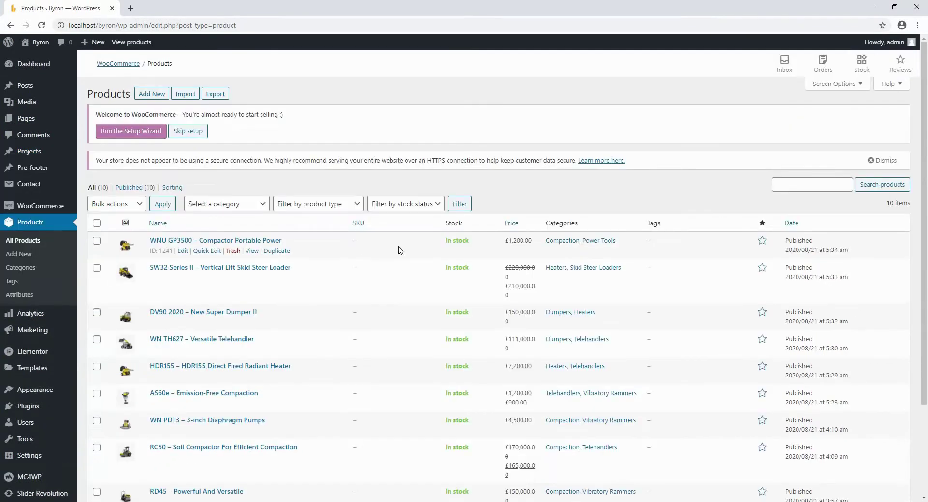
scroll(400, 255, "down", 3)
scroll(400, 255, "up", 3)
Step: Open the theme Customizer in a new tab and look at the General Options, including Accent Colors
mouse_move(27, 391)
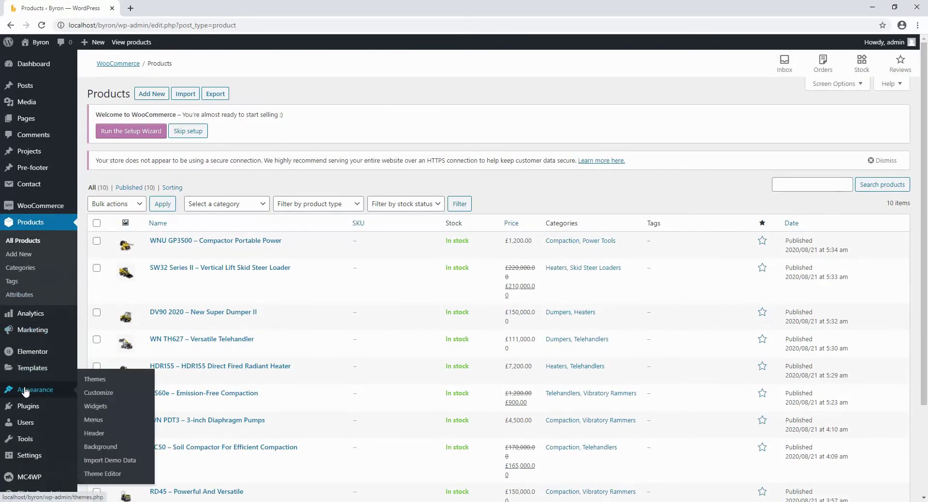
middle_click(105, 394)
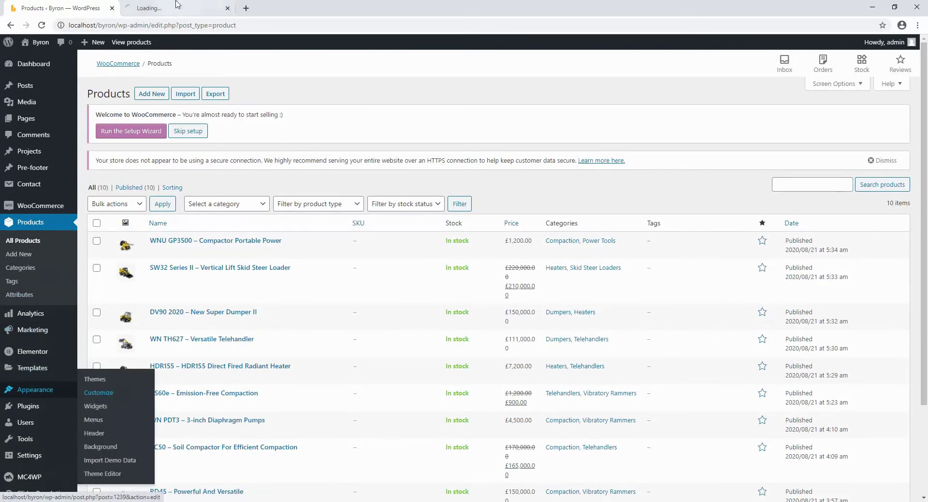
left_click(177, 6)
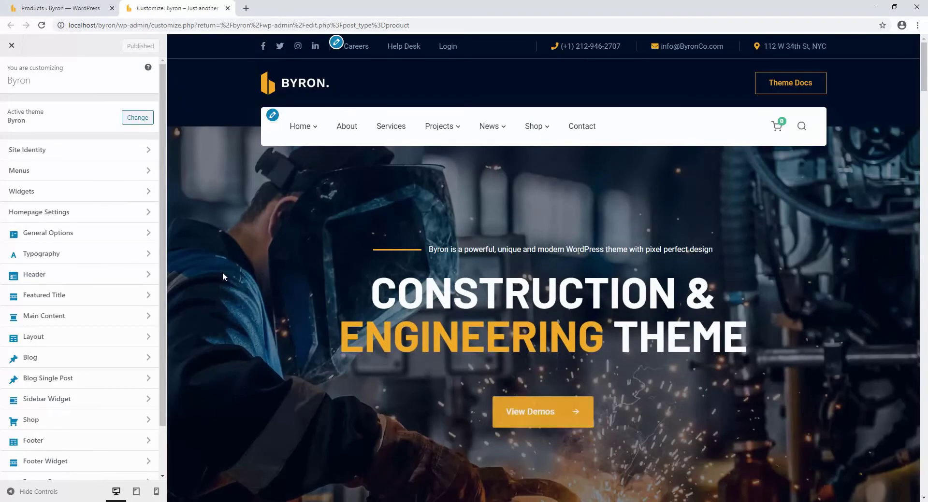
left_click(125, 234)
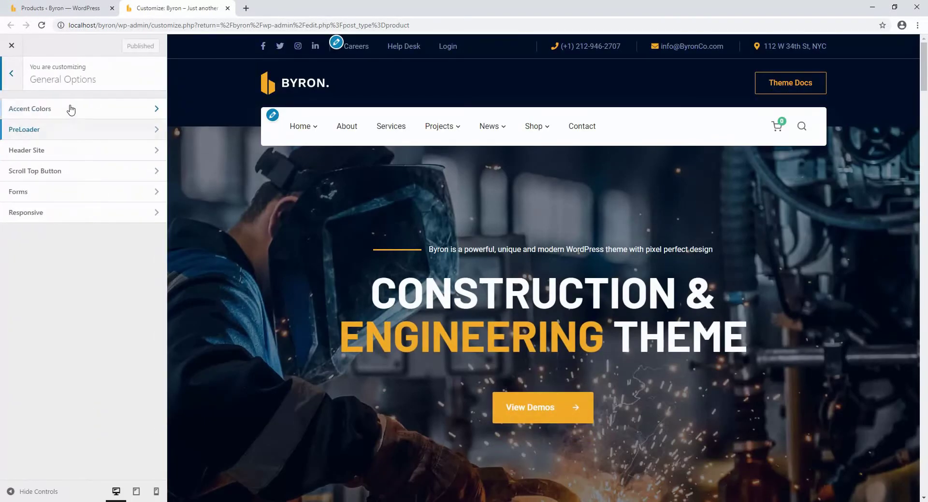
left_click(69, 106)
left_click(18, 74)
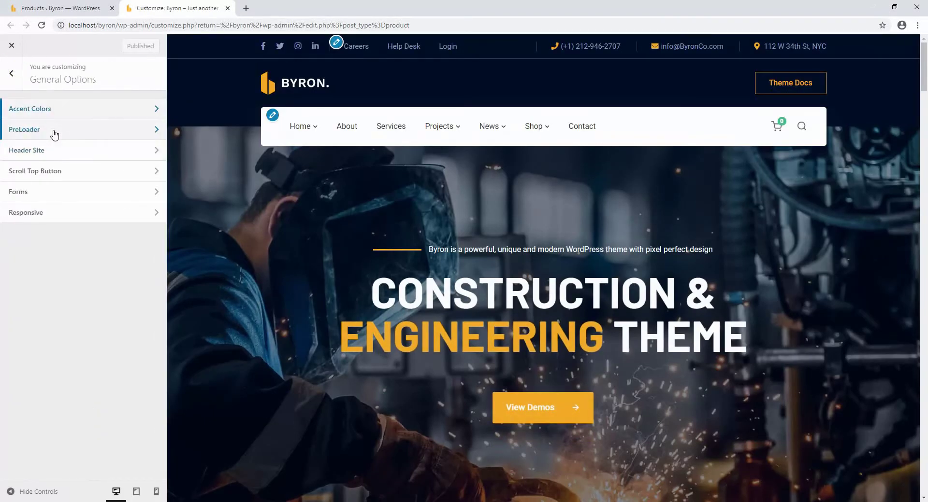
Step: Look through the PreLoader, Header Site and Scroll Top Button settings of the General Options, then return to the Customizer overview
left_click(54, 134)
left_click(10, 77)
left_click(62, 149)
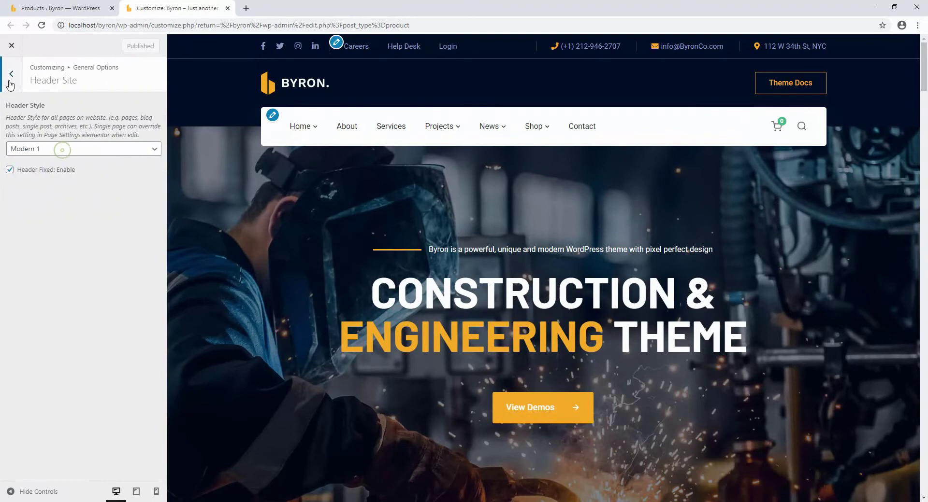
left_click(10, 82)
left_click(41, 174)
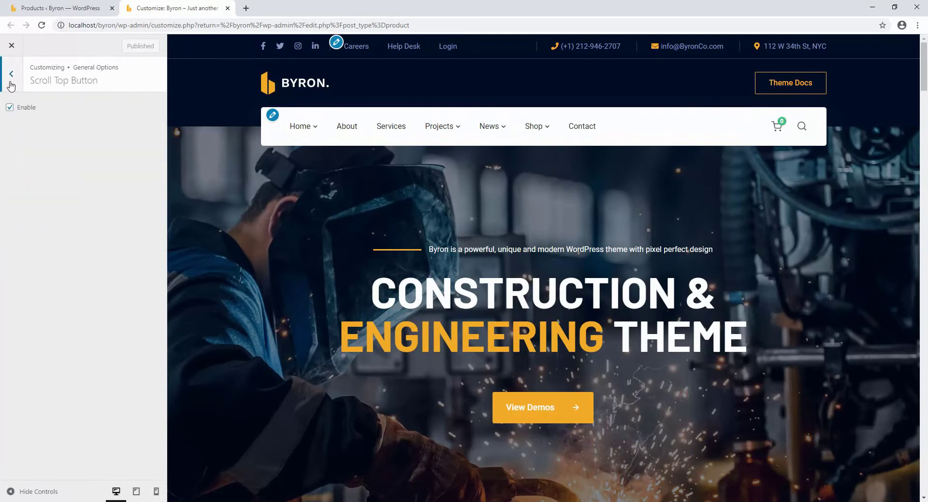
left_click(11, 82)
left_click(11, 80)
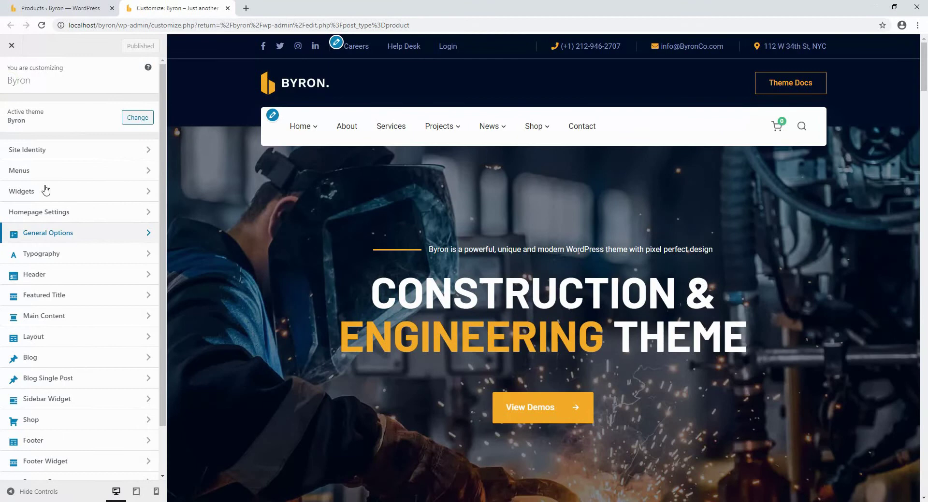
Step: Review the list of Typography options and look at the Headings font settings before returning to the overview
left_click(71, 259)
scroll(58, 213, "down", 3)
scroll(58, 217, "up", 3)
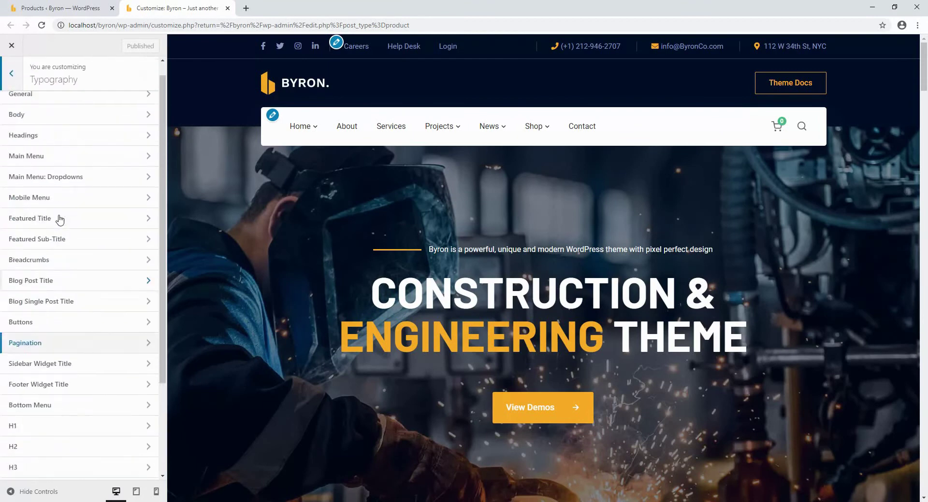
left_click(52, 149)
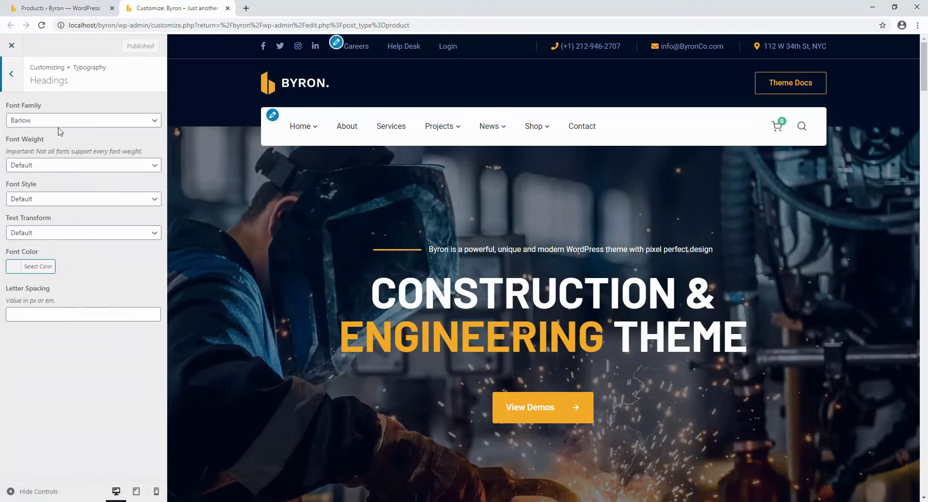
left_click(11, 77)
left_click(10, 77)
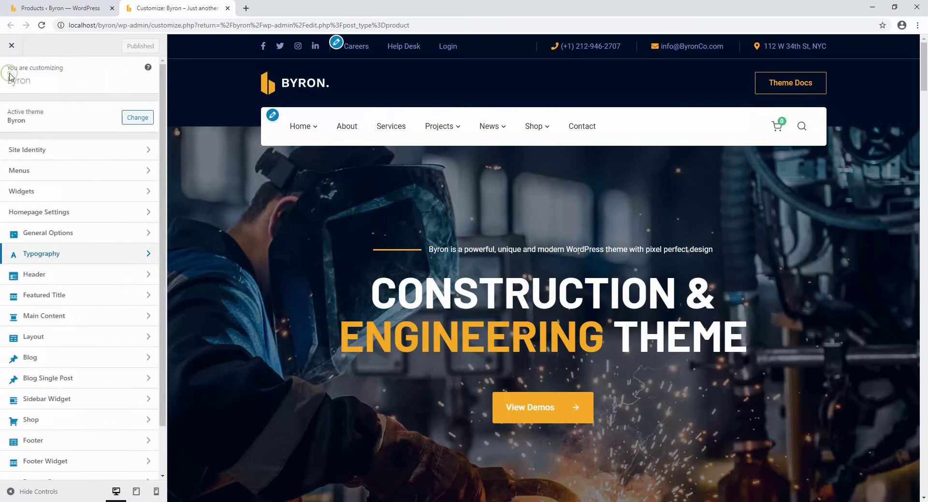
Step: Look at the General and Logo settings of the Header options and return to the overview
left_click(85, 276)
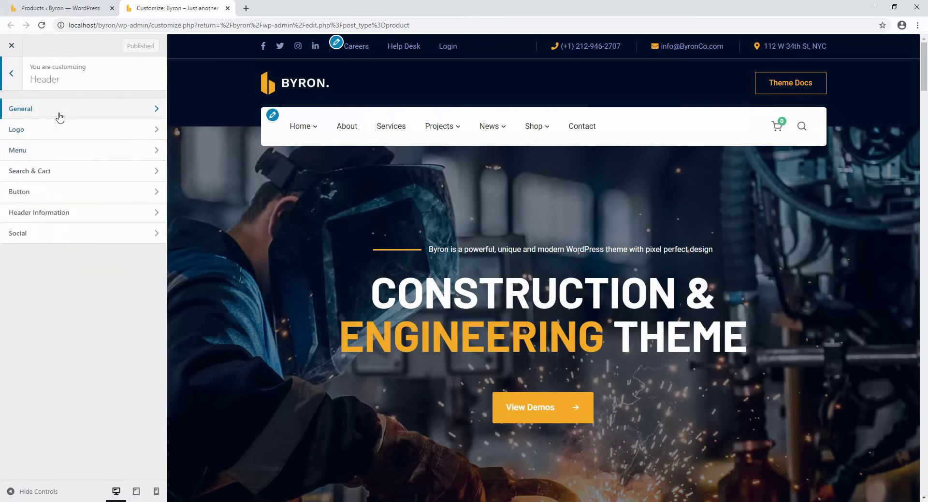
left_click(59, 117)
left_click(11, 74)
left_click(15, 129)
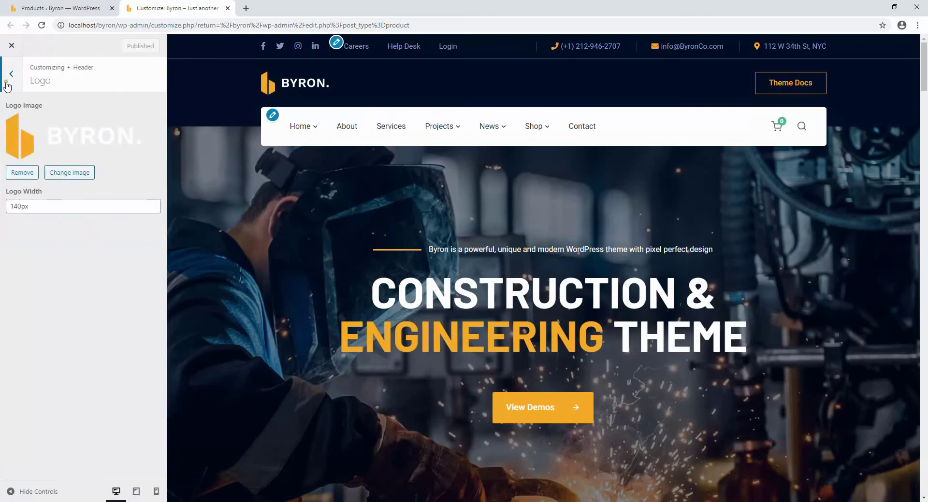
left_click(11, 74)
left_click(11, 74)
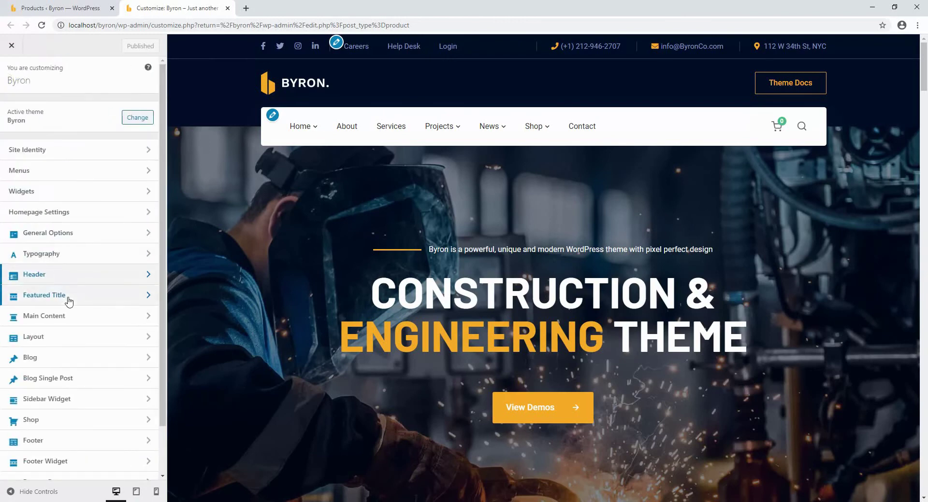
Step: Look at the General settings of the Featured Title options and return to the overview
left_click(69, 301)
left_click(31, 114)
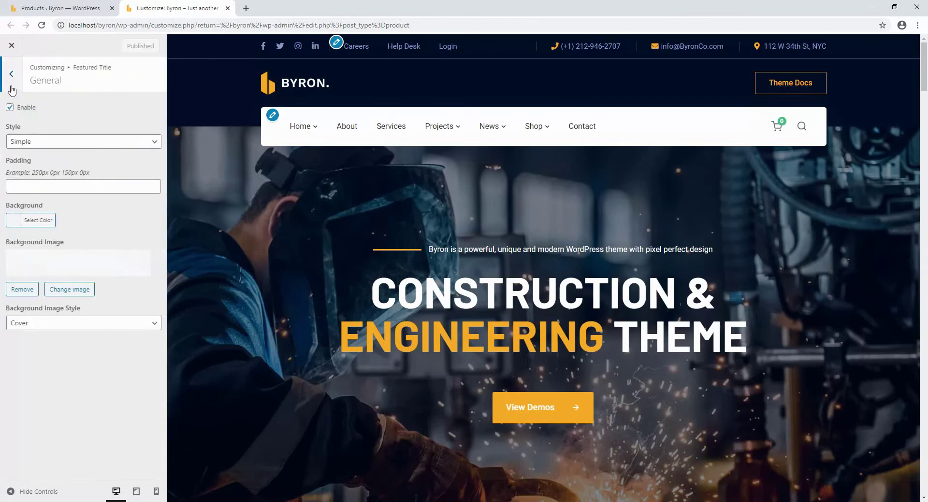
left_click(11, 74)
left_click(11, 74)
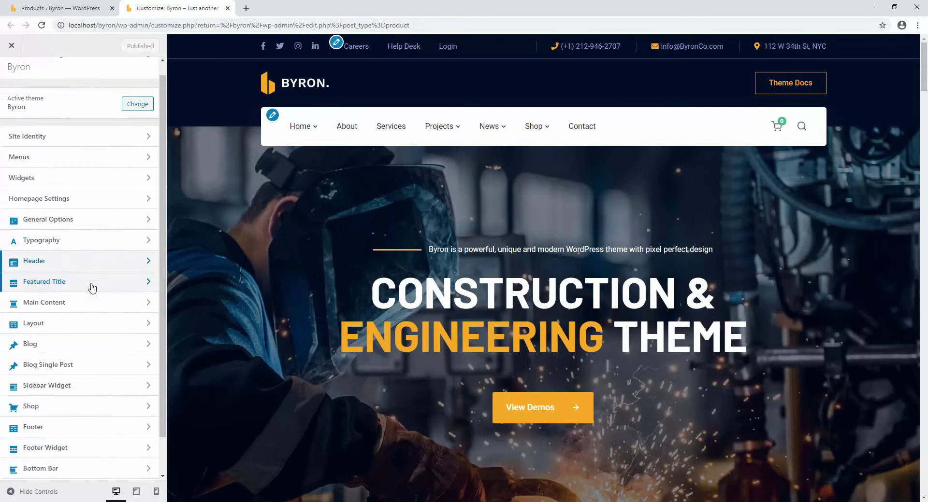
Step: Look at the General padding and background settings of the Main Content options and return to the overview
left_click(85, 260)
left_click(61, 102)
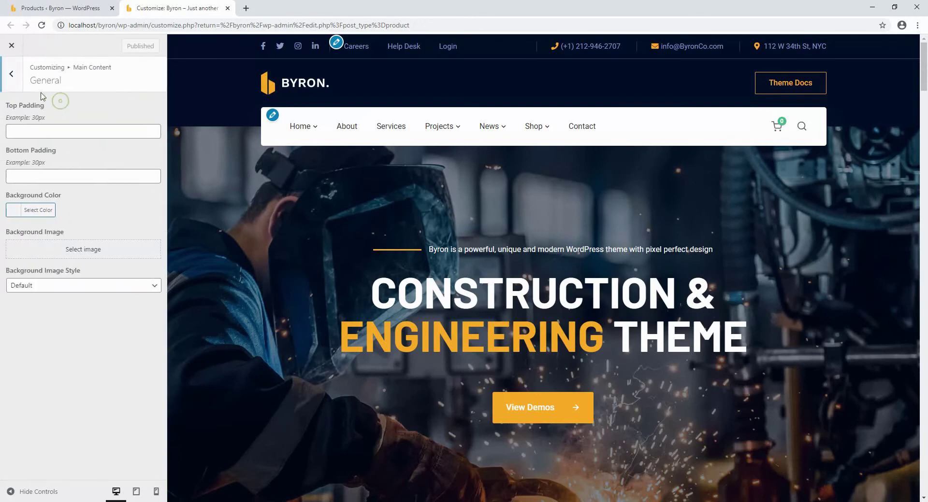
left_click(13, 72)
left_click(13, 72)
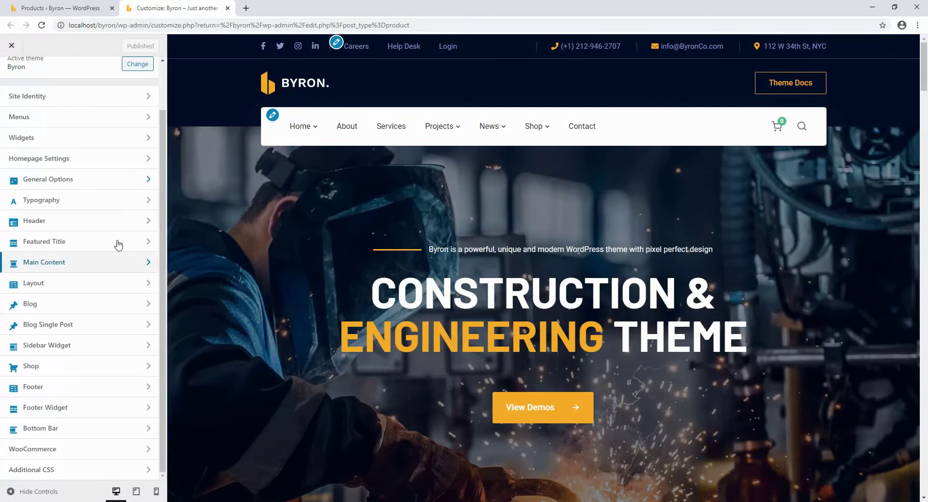
Step: Review the Layout options, including the Layout Site style, and return to the overview
left_click(109, 282)
left_click(48, 115)
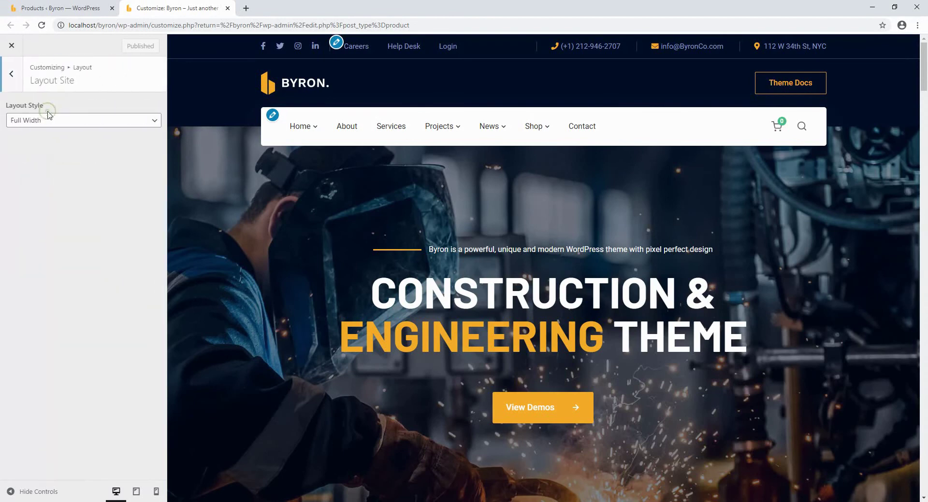
left_click(14, 73)
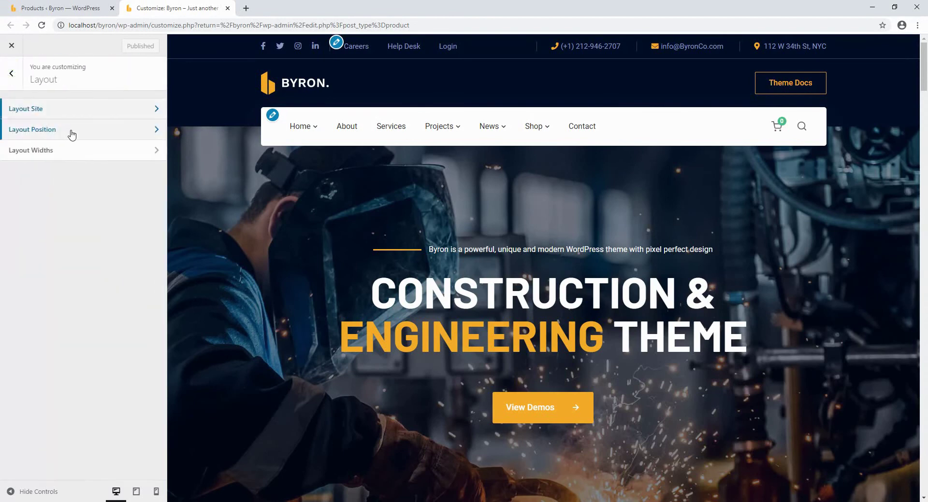
left_click(12, 82)
left_click(11, 76)
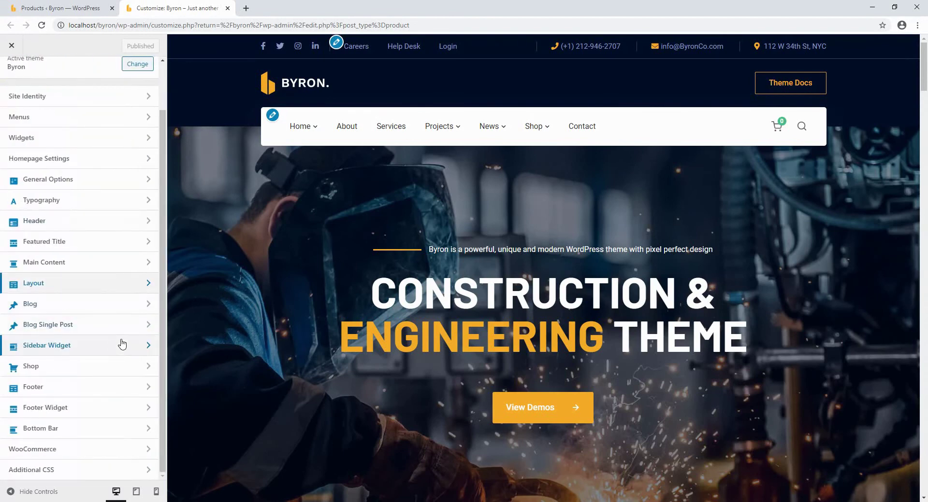
Step: Look briefly into the Blog, Blog Single Post and Bottom Bar sections, returning to the overview after each one
left_click(116, 306)
key("Escape")
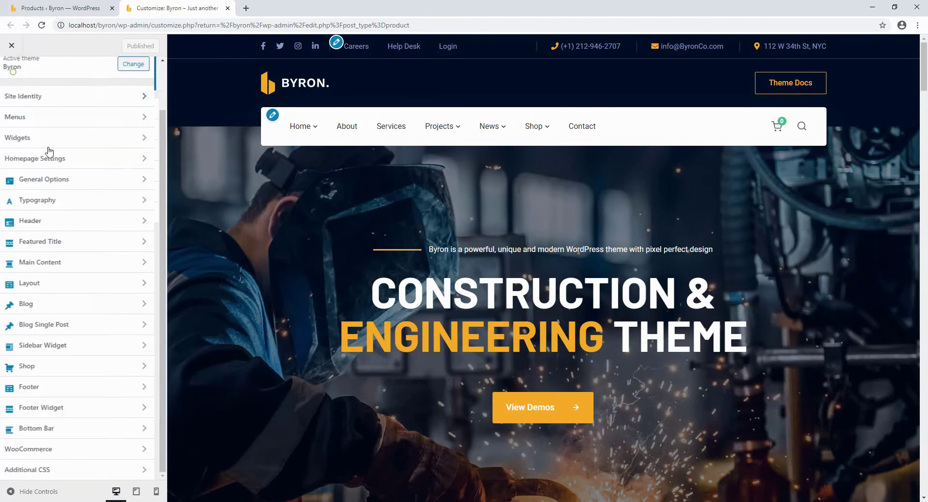
left_click(99, 323)
key("Escape")
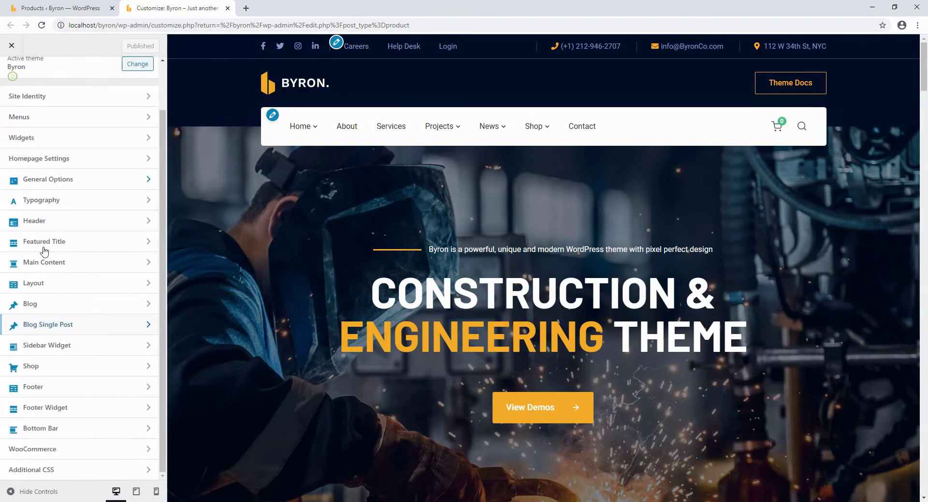
left_click(137, 429)
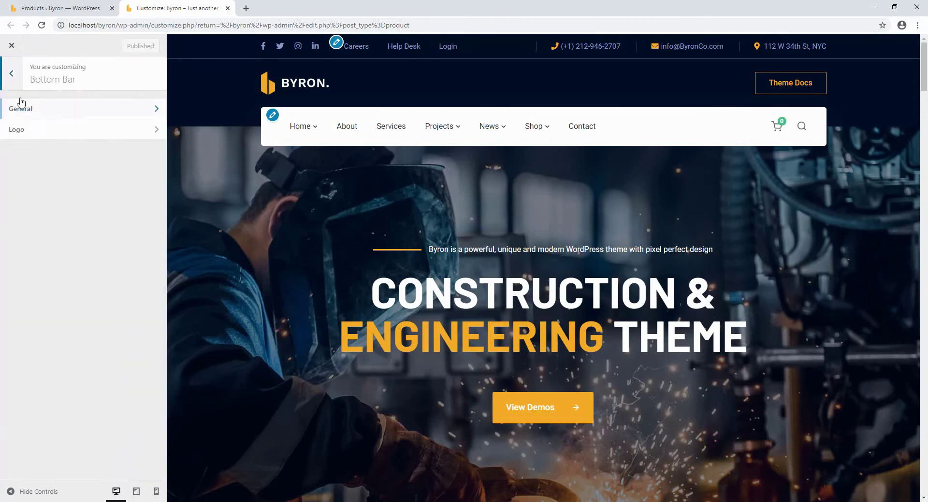
key("Escape")
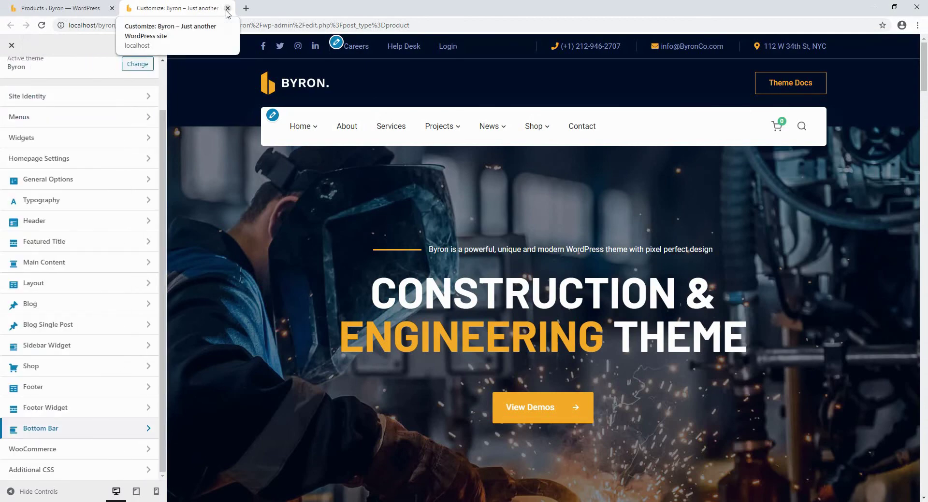